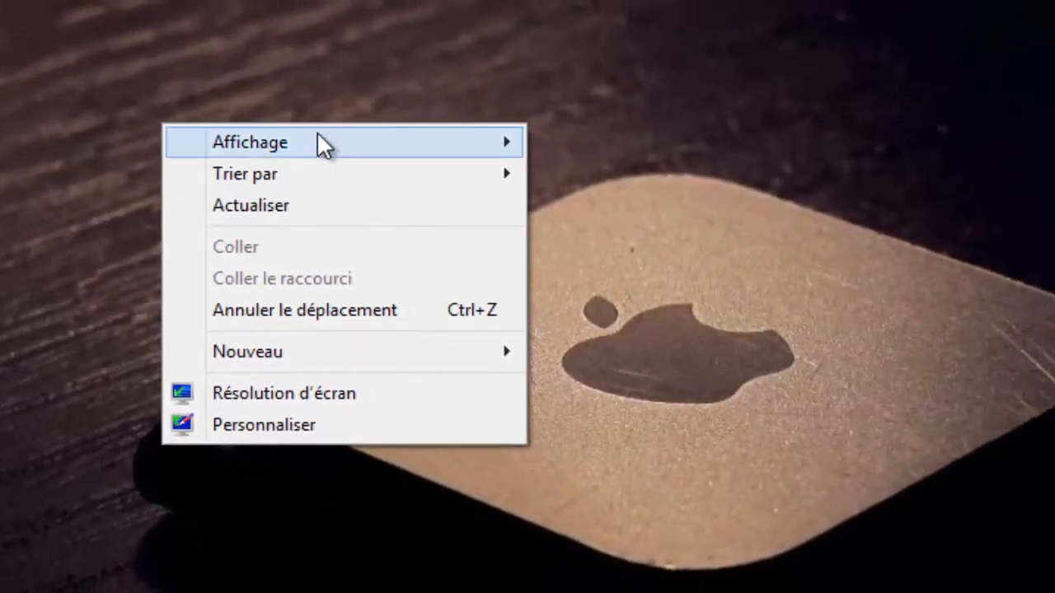
mouse_move(416, 123)
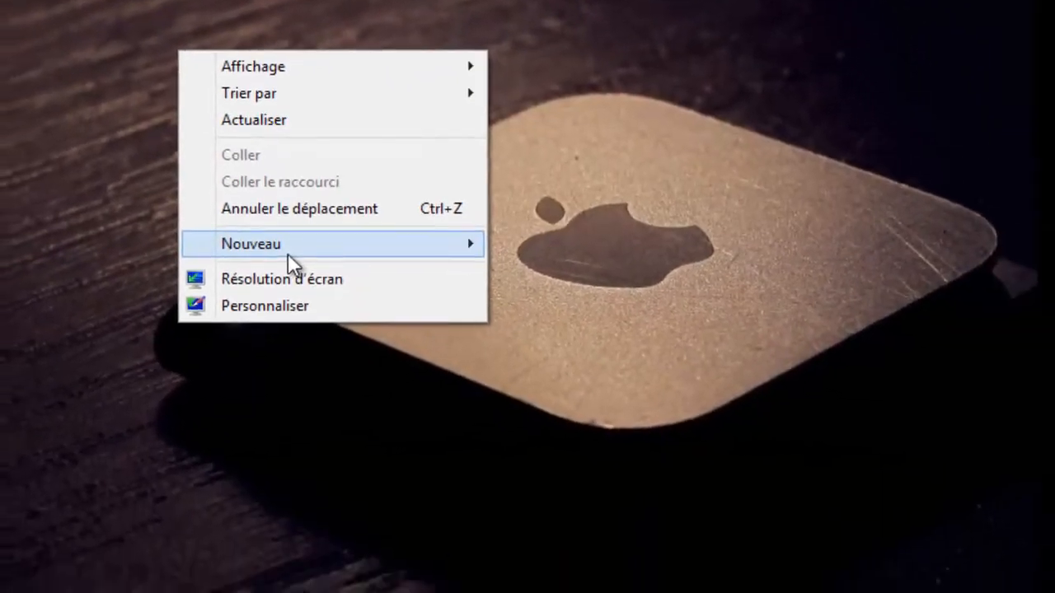
mouse_move(294, 363)
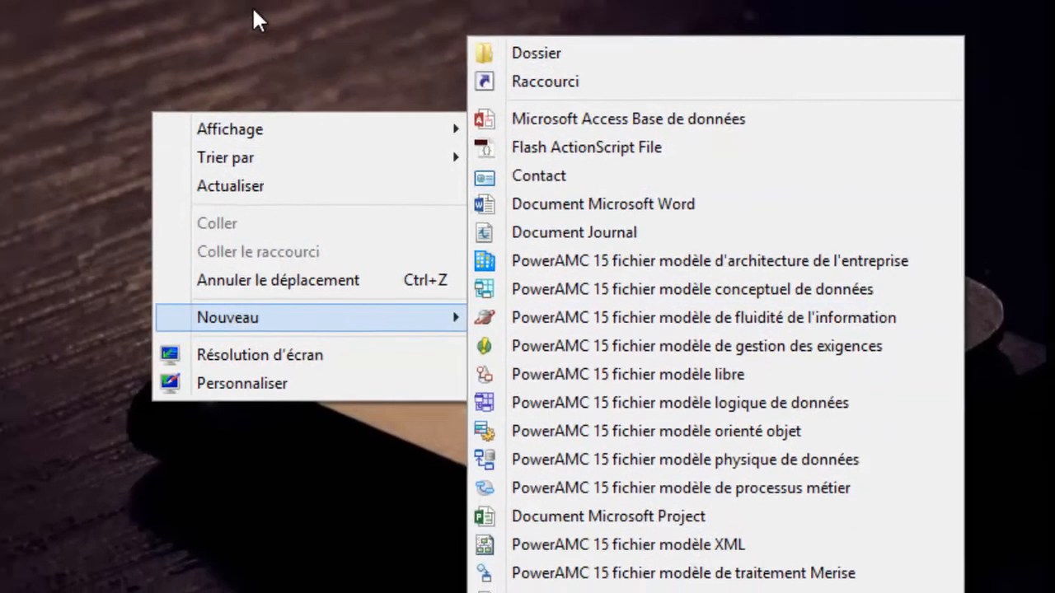
left_click(345, 38)
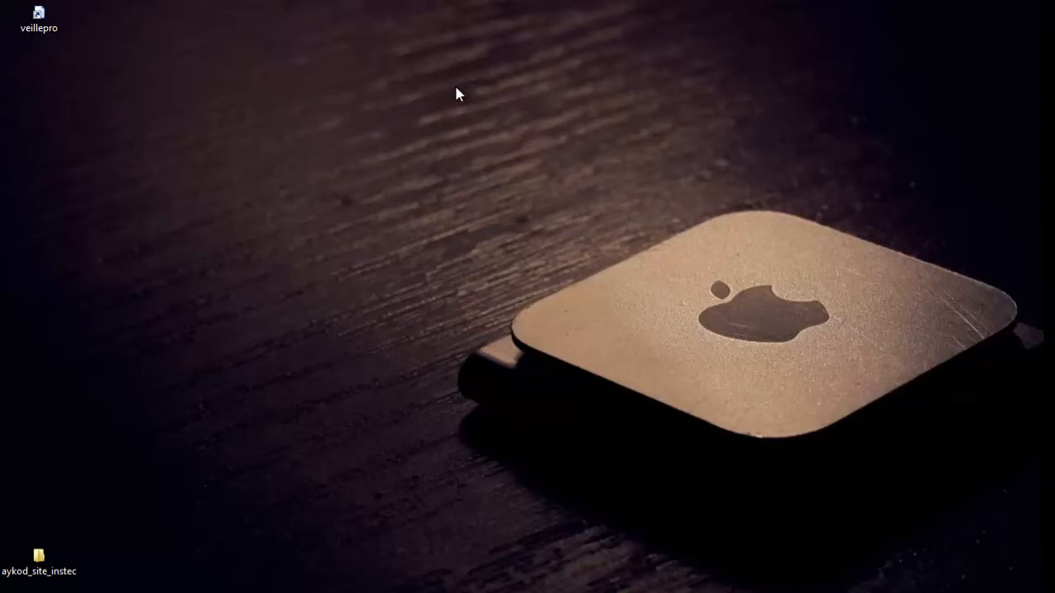
Browse the installed application tiles on the Start screen and return to the desktop.
key("super")
scroll(511, 211, "down", 5)
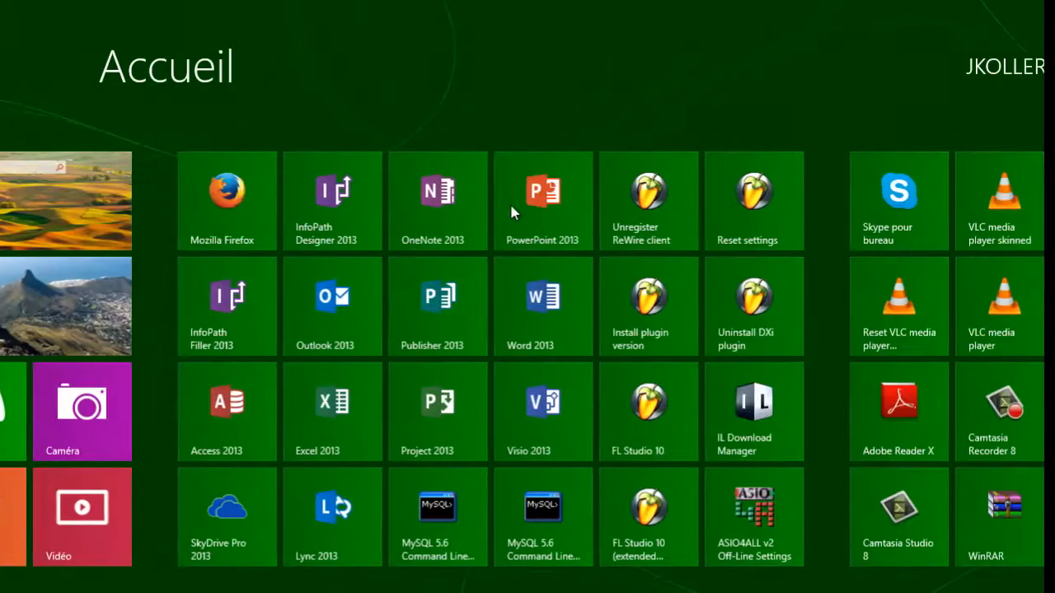
scroll(511, 208, "down", 5)
scroll(499, 284, "down", 3)
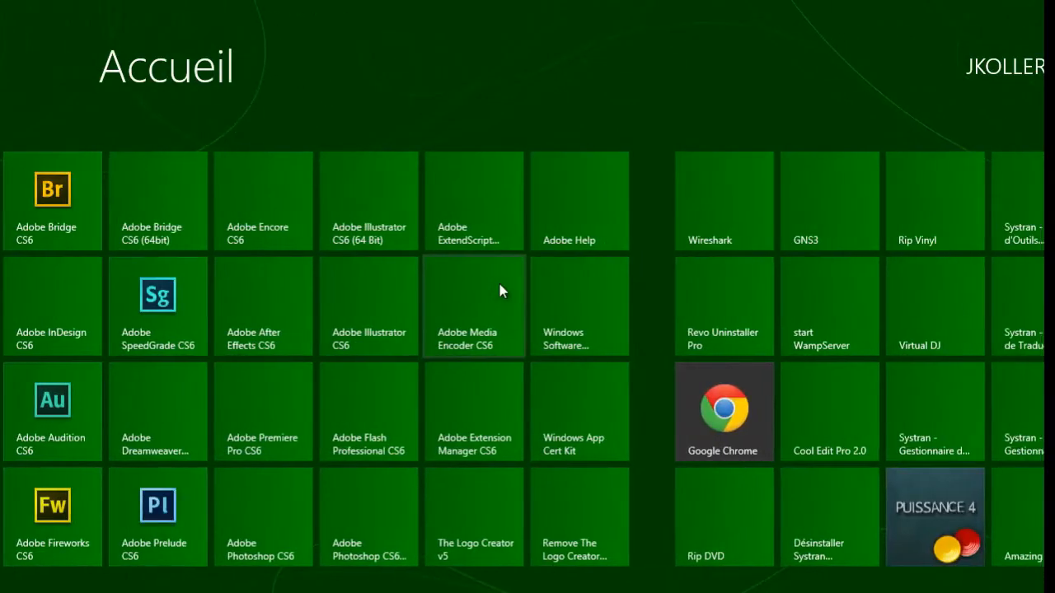
scroll(499, 290, "up", 8)
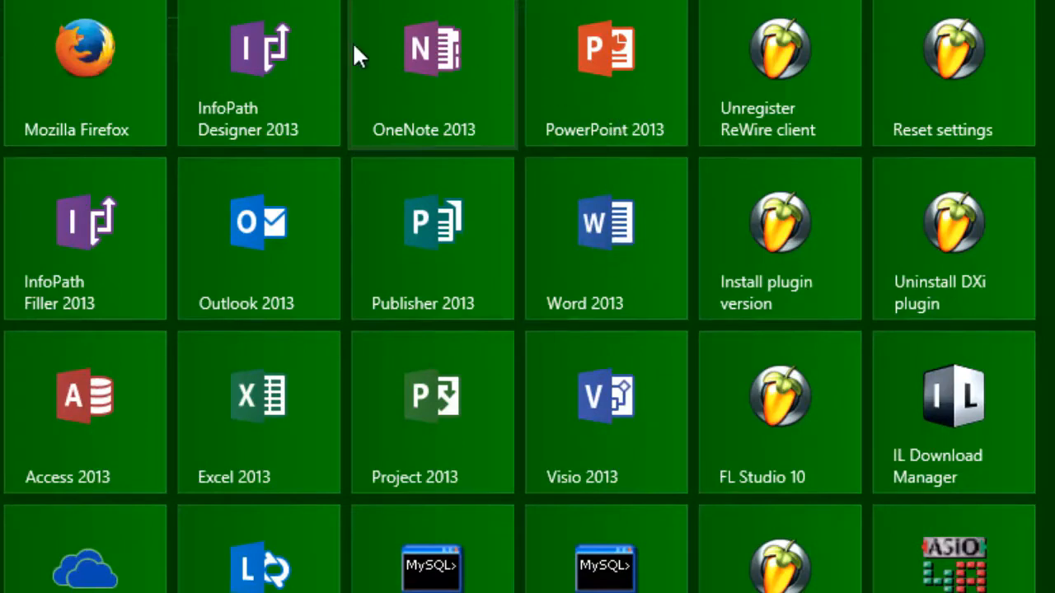
scroll(108, 55, "up", 10)
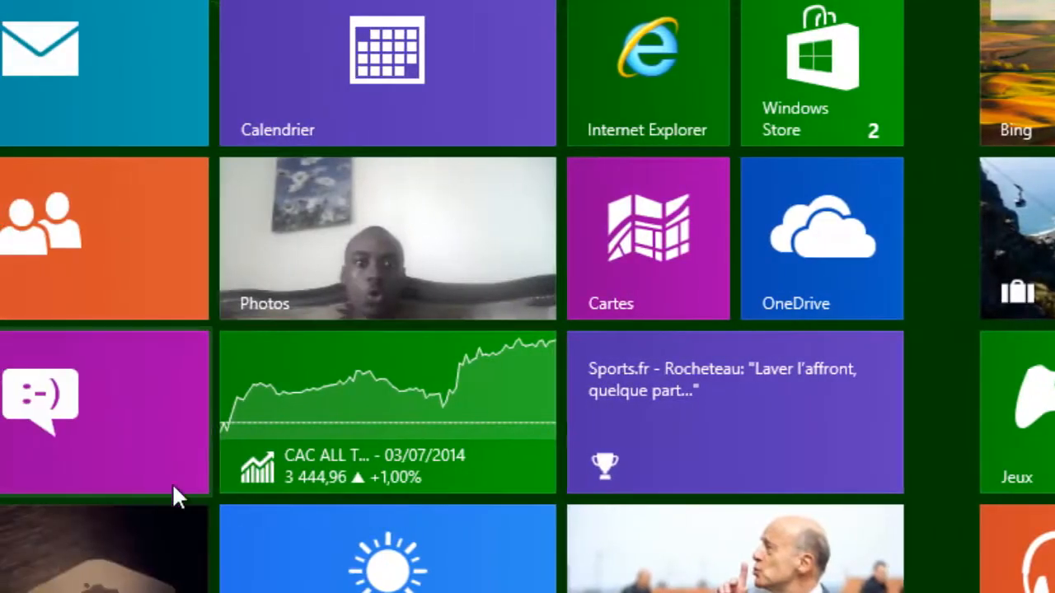
left_click(123, 577)
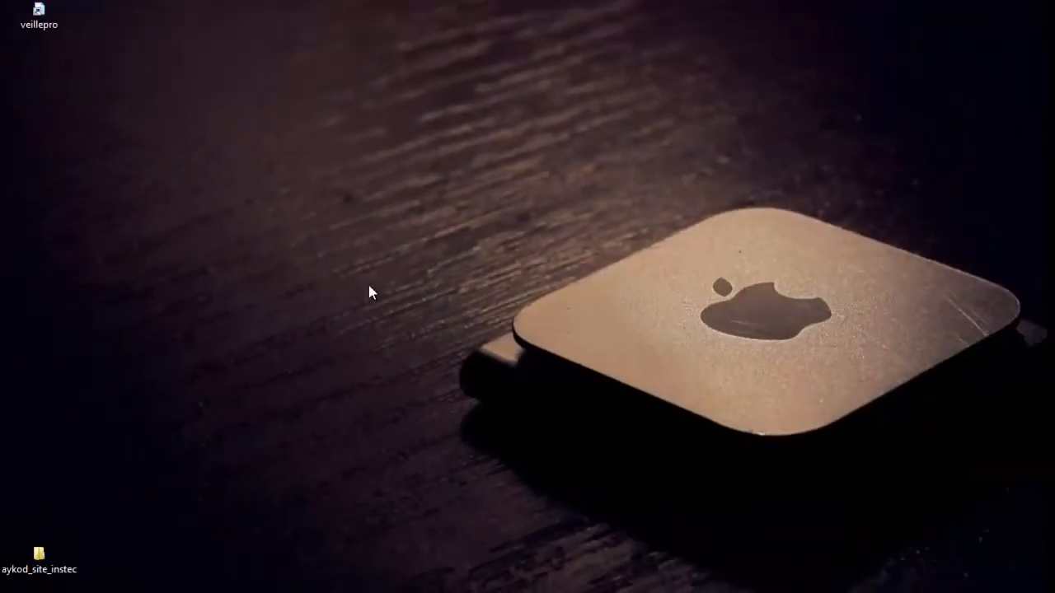
right_click(423, 149)
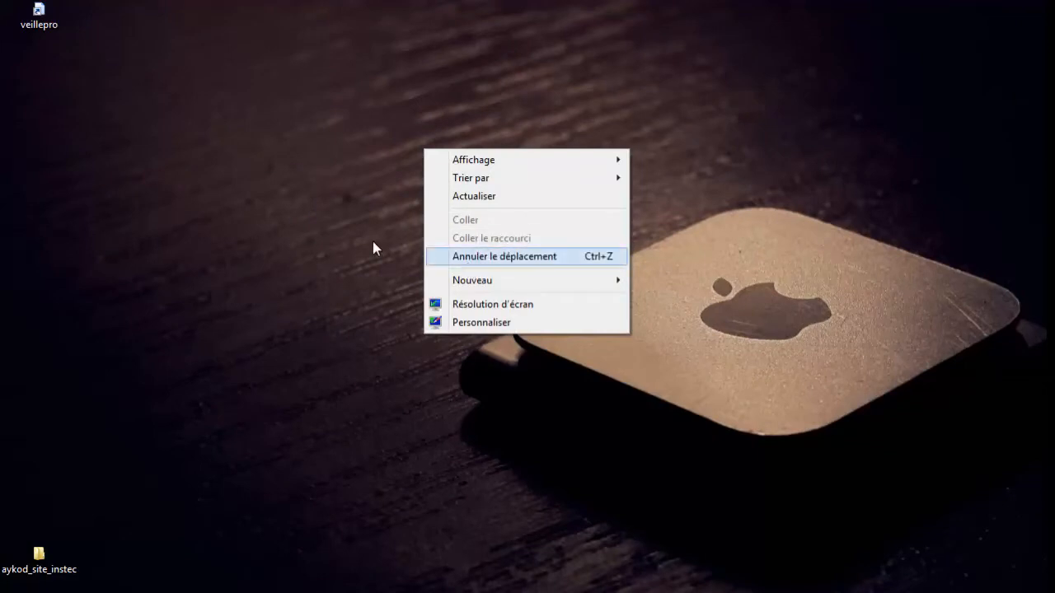
left_click(307, 207)
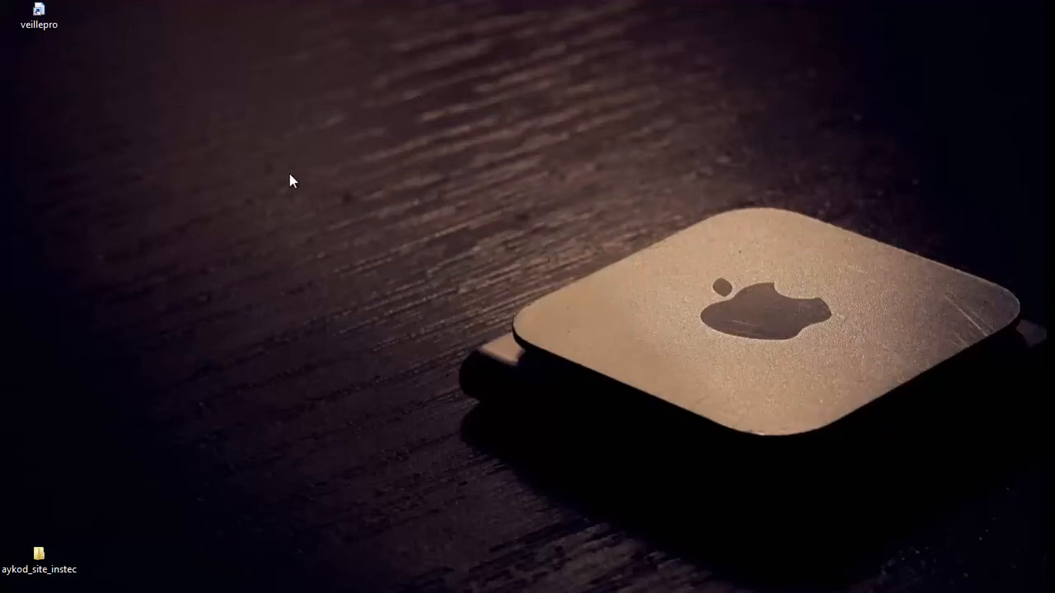
Launch the Registry Editor by running the command regedit.
key("super+r")
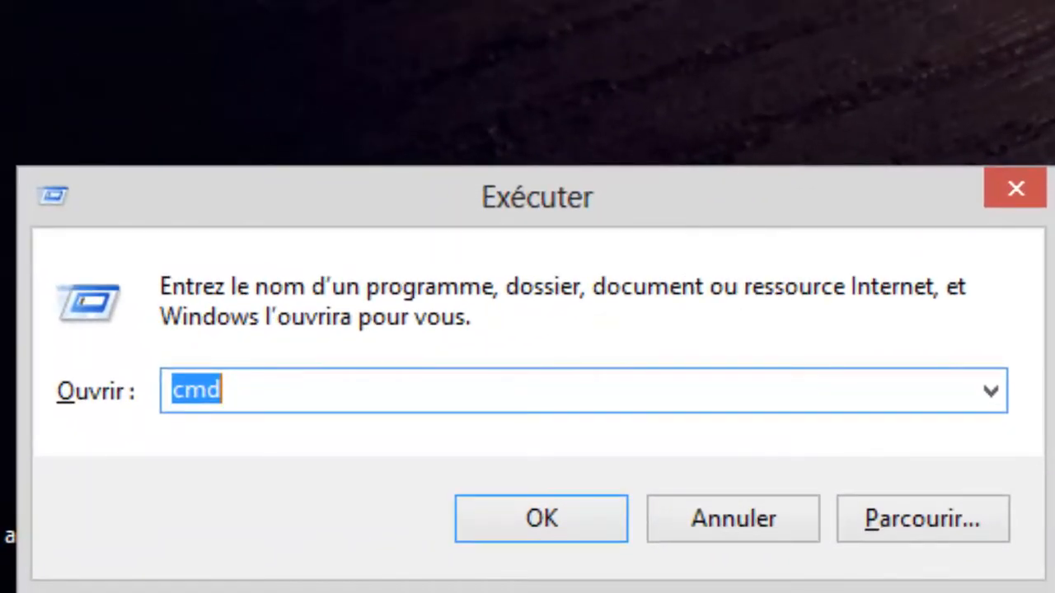
type("regedi")
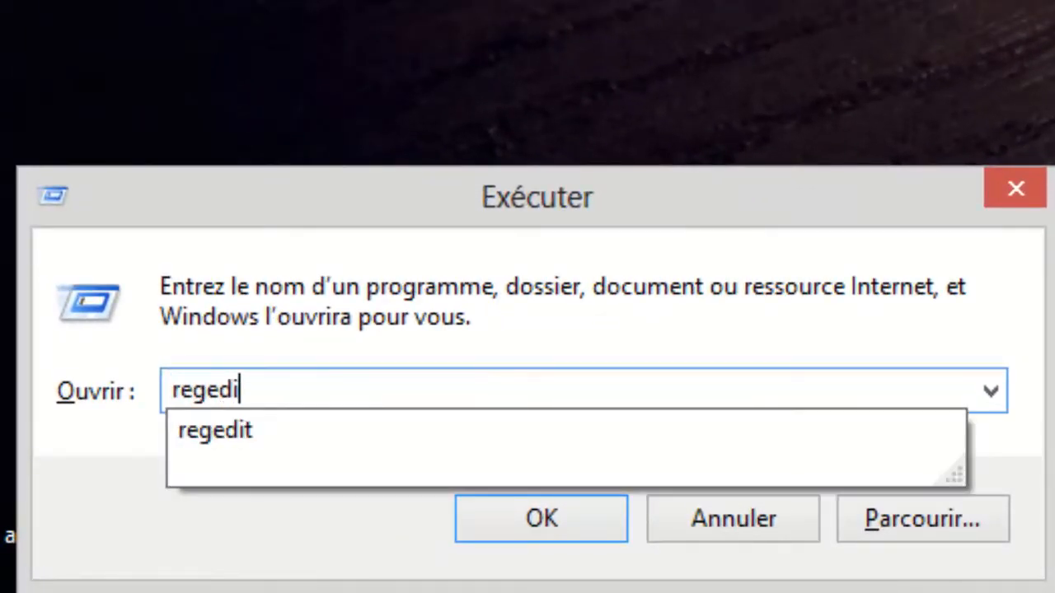
type("t")
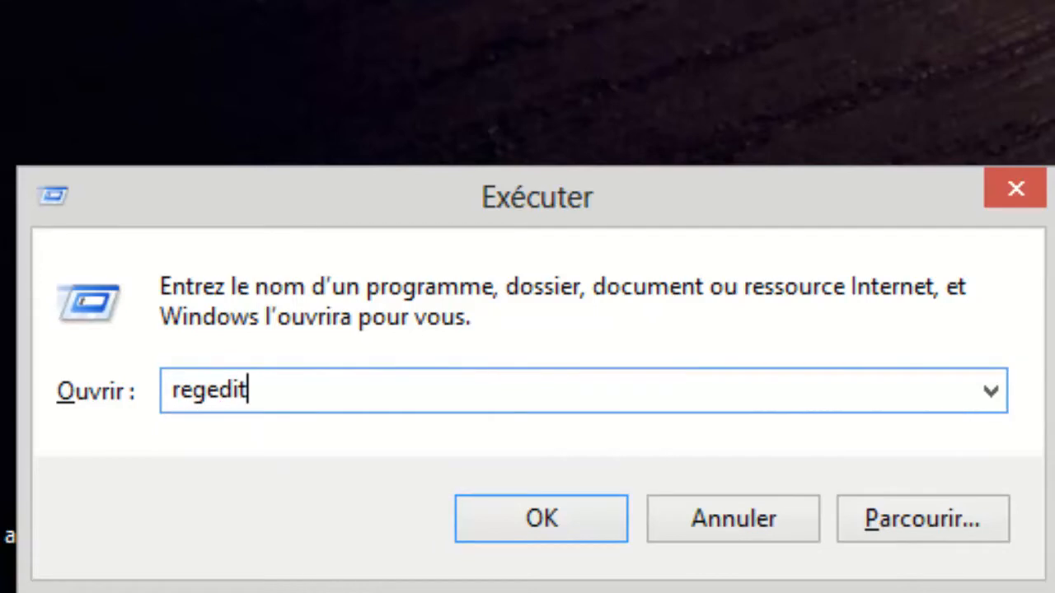
key("Return")
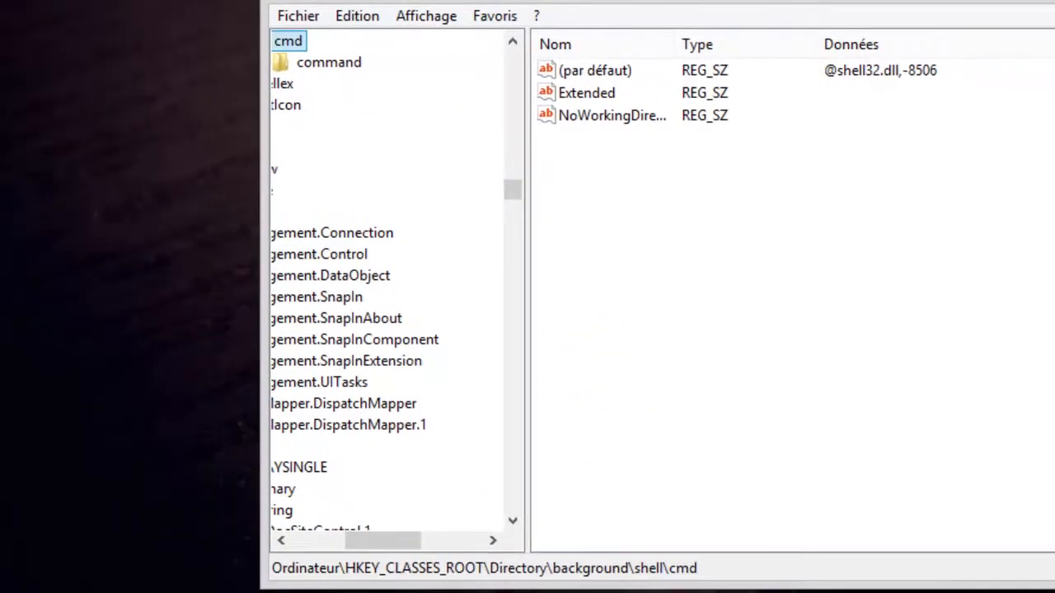
Go to the registry key HKEY_CLASSES_ROOT\Directory\background\shell and select it.
left_click_drag(515, 191, 511, 60)
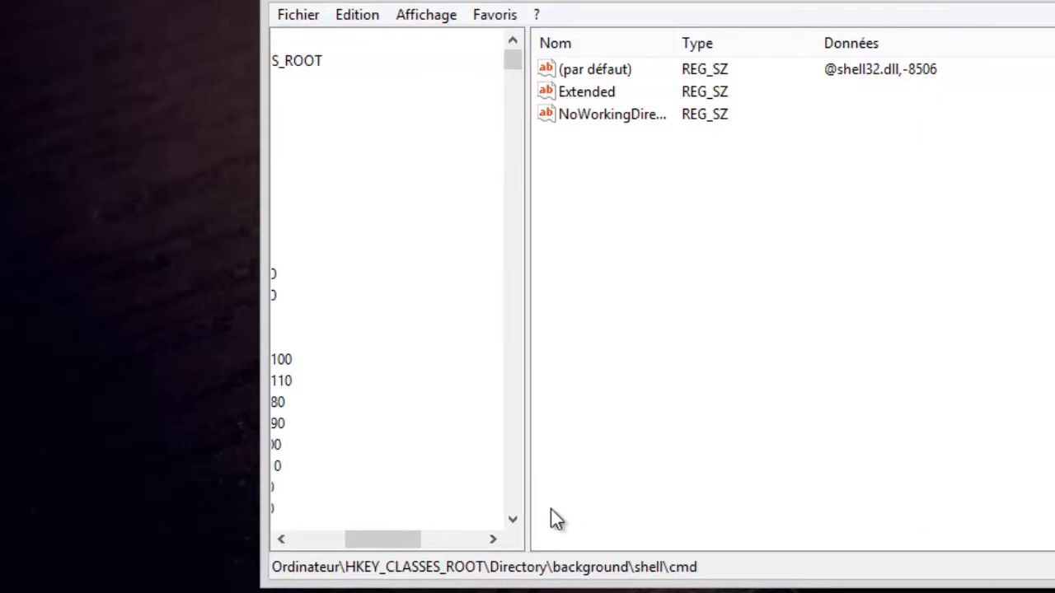
left_click_drag(394, 539, 311, 544)
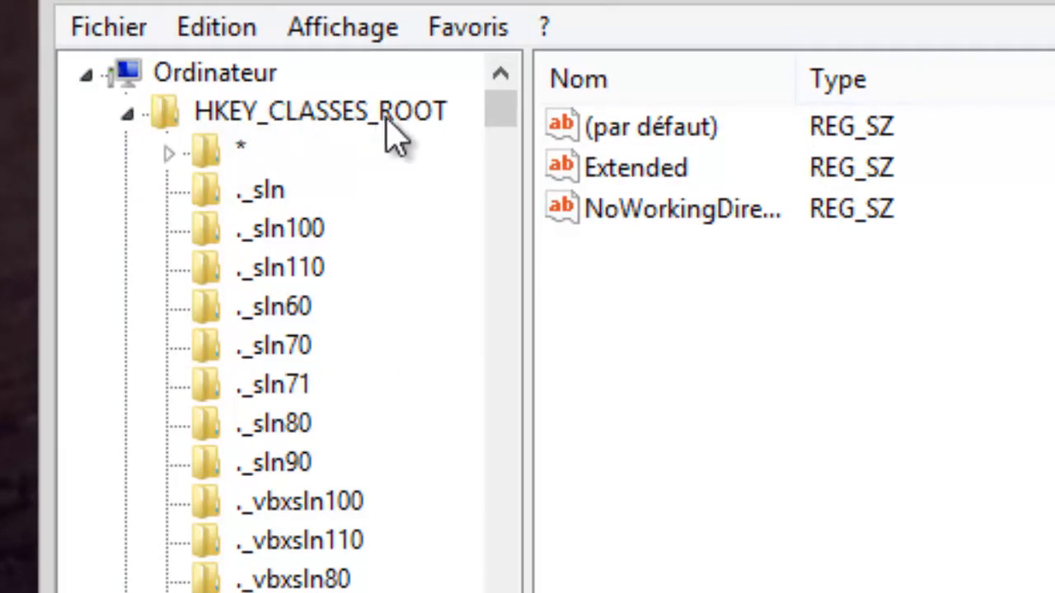
left_click_drag(507, 125, 502, 362)
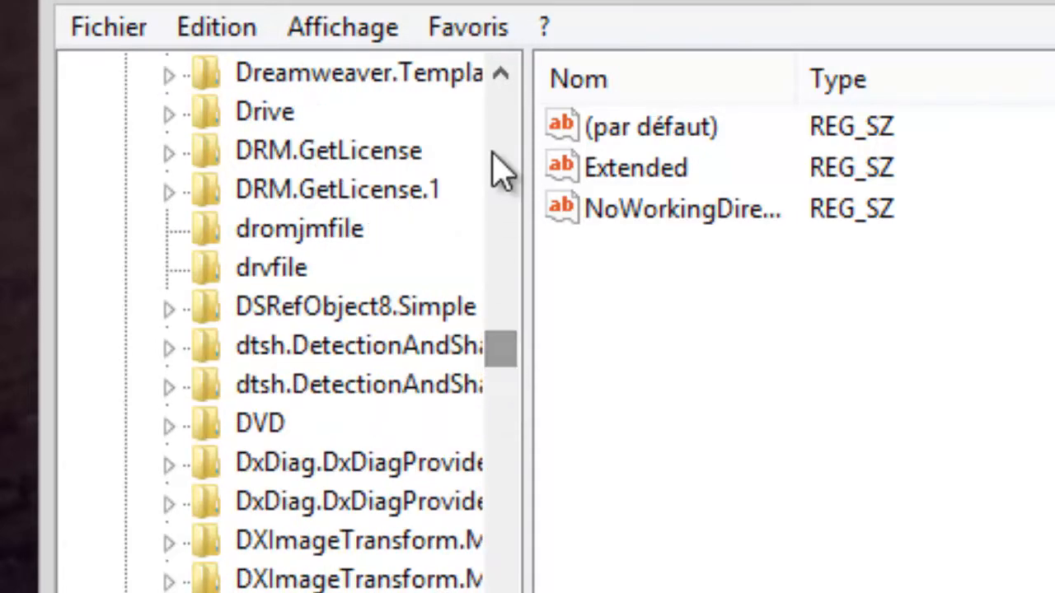
left_click(500, 75)
left_click_drag(501, 76, 500, 76)
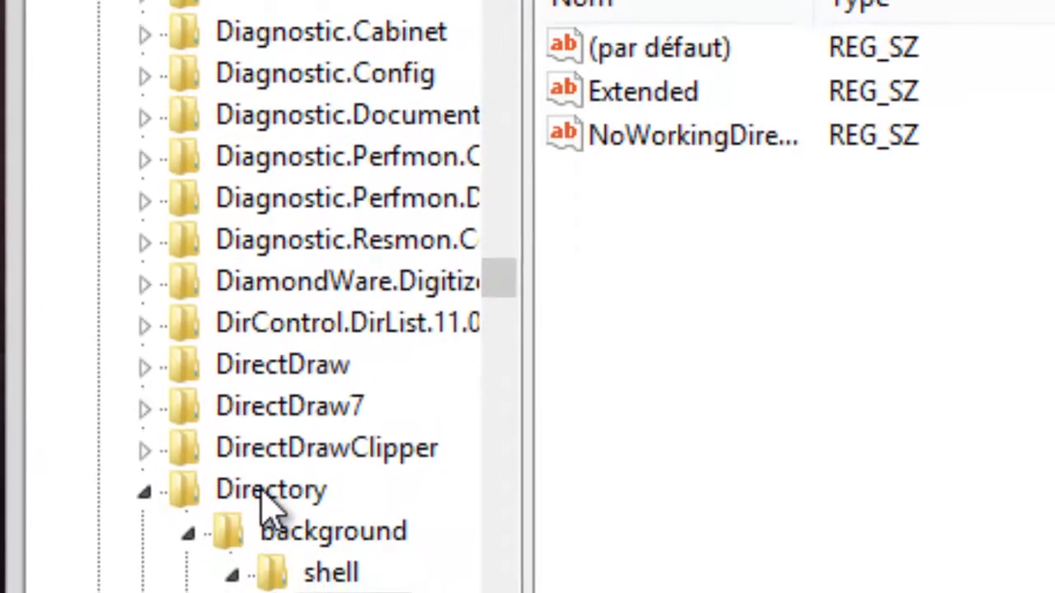
left_click(281, 541)
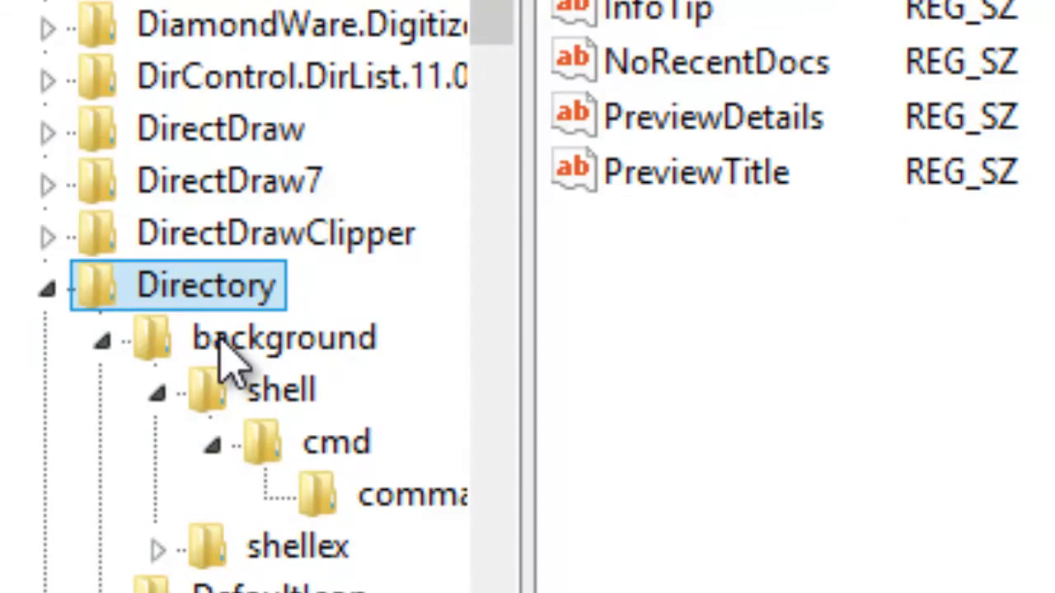
left_click(221, 348)
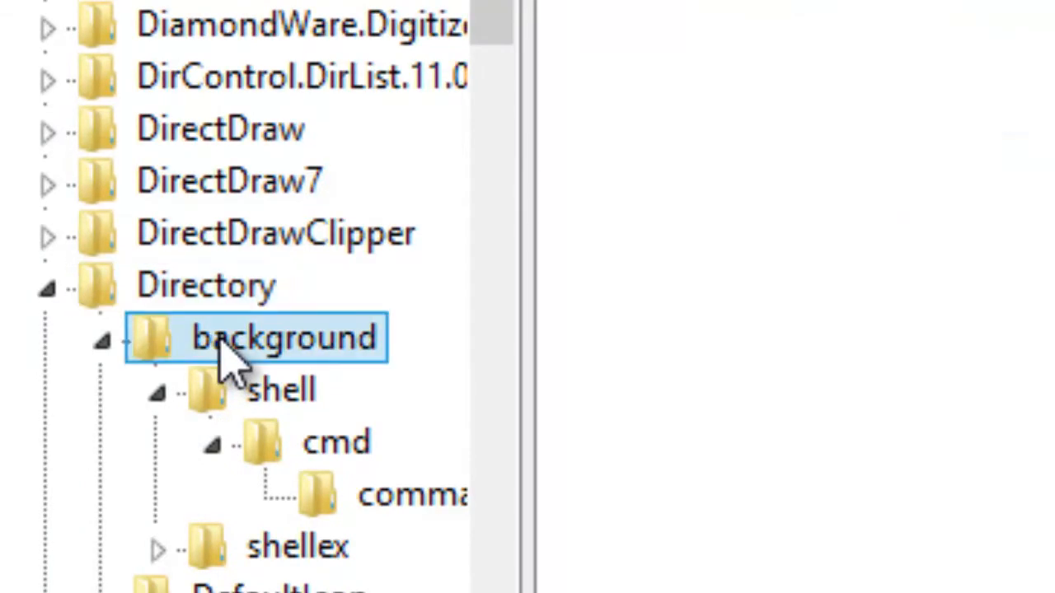
left_click(247, 406)
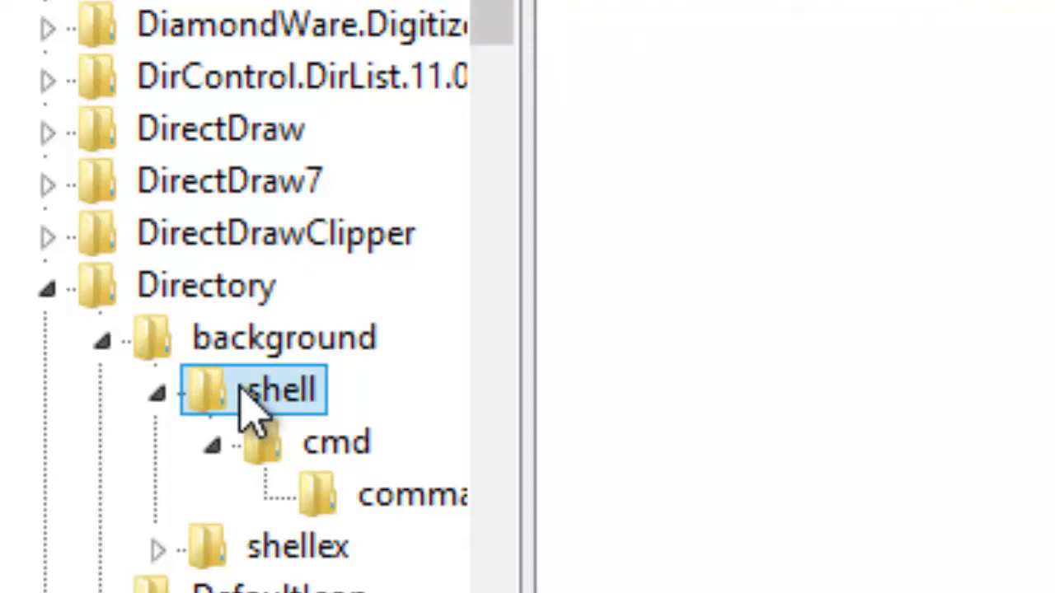
Create a new key named calculatrice under the background\shell key.
right_click(241, 391)
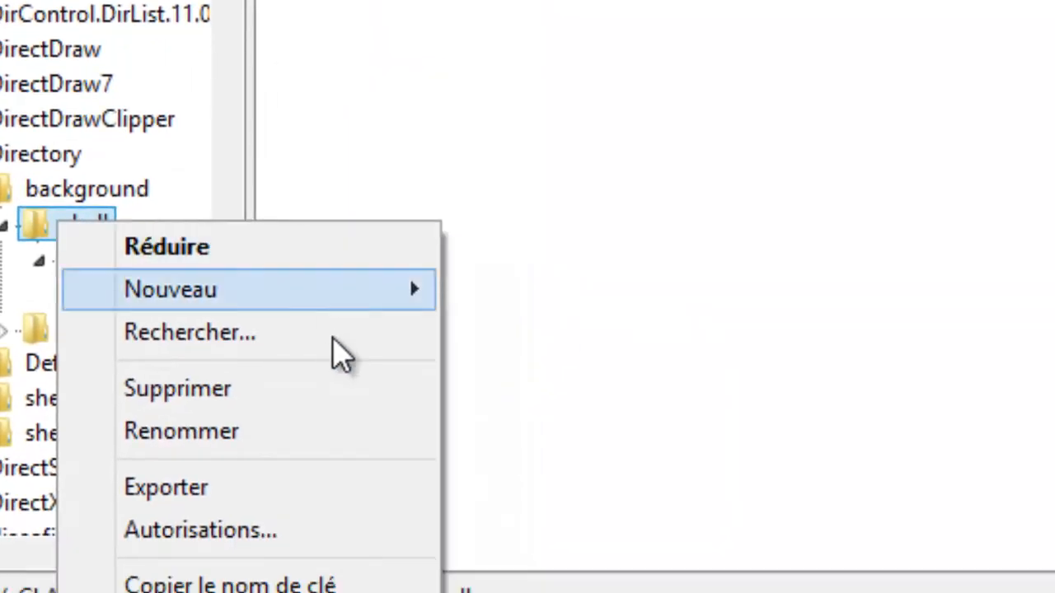
mouse_move(349, 290)
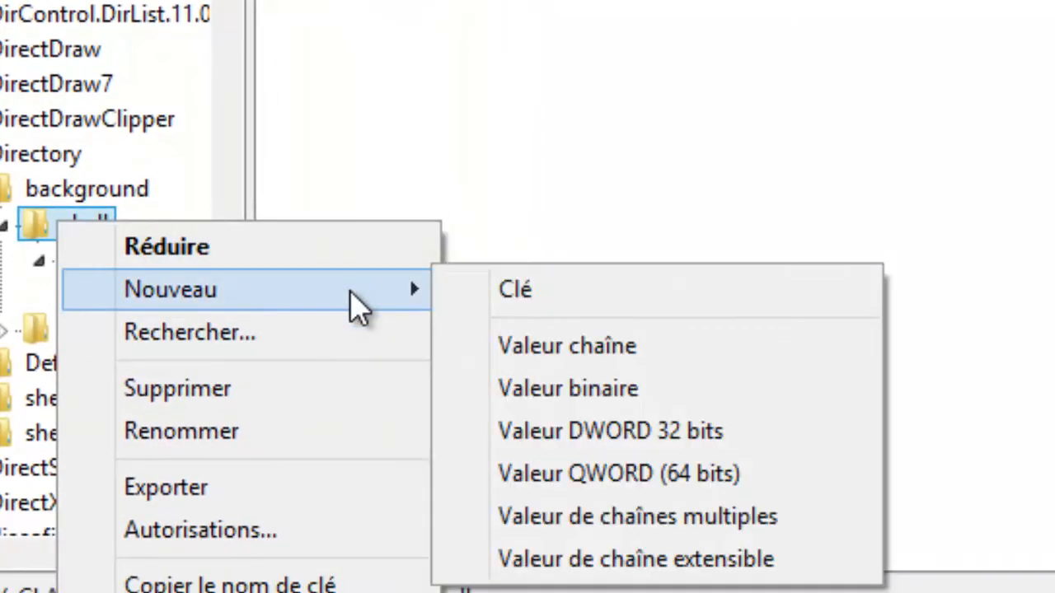
left_click(509, 312)
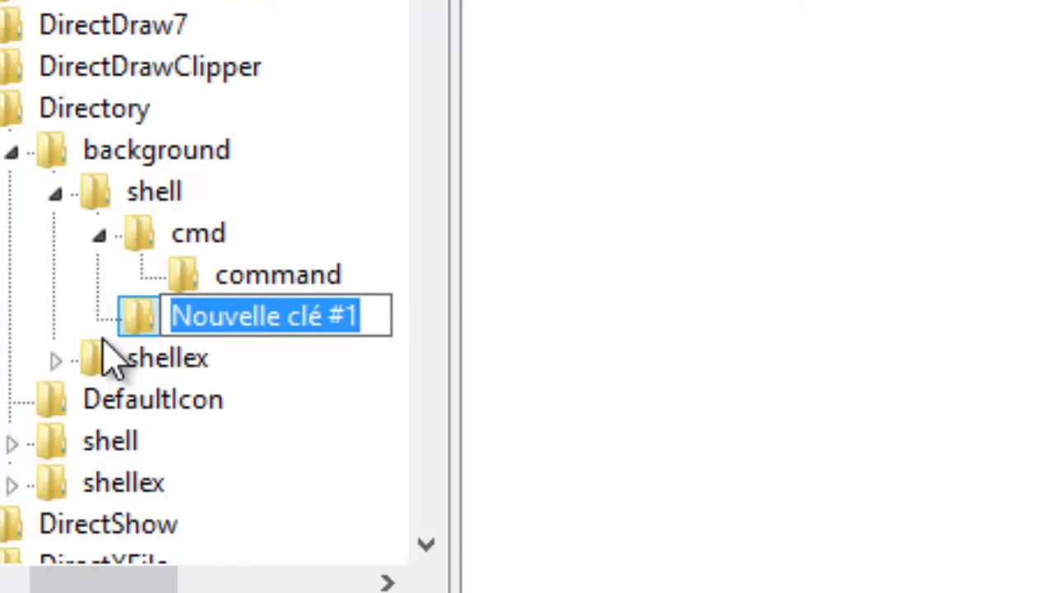
type("calcu")
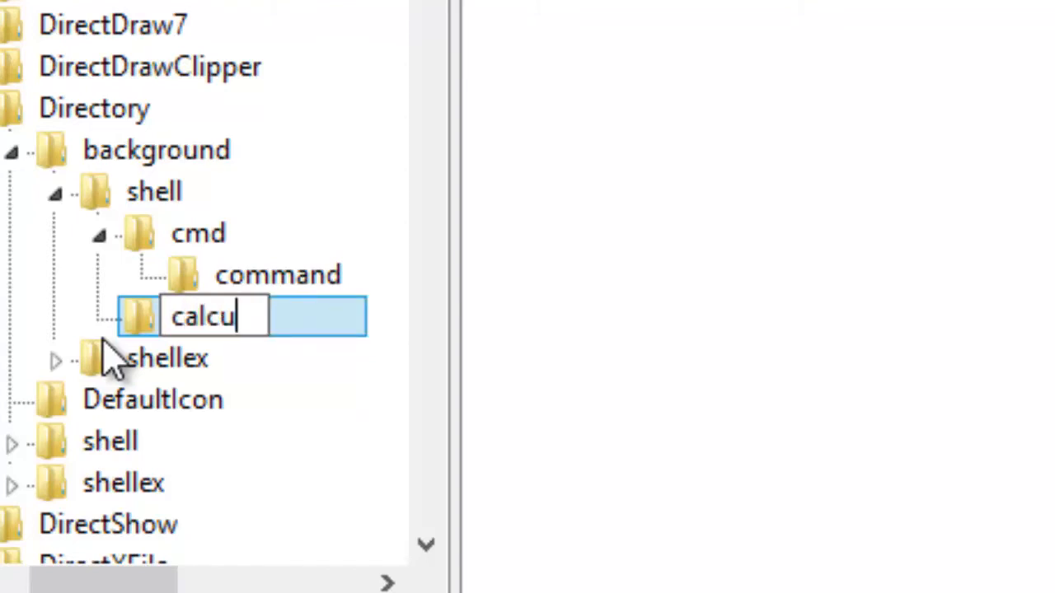
type("latri")
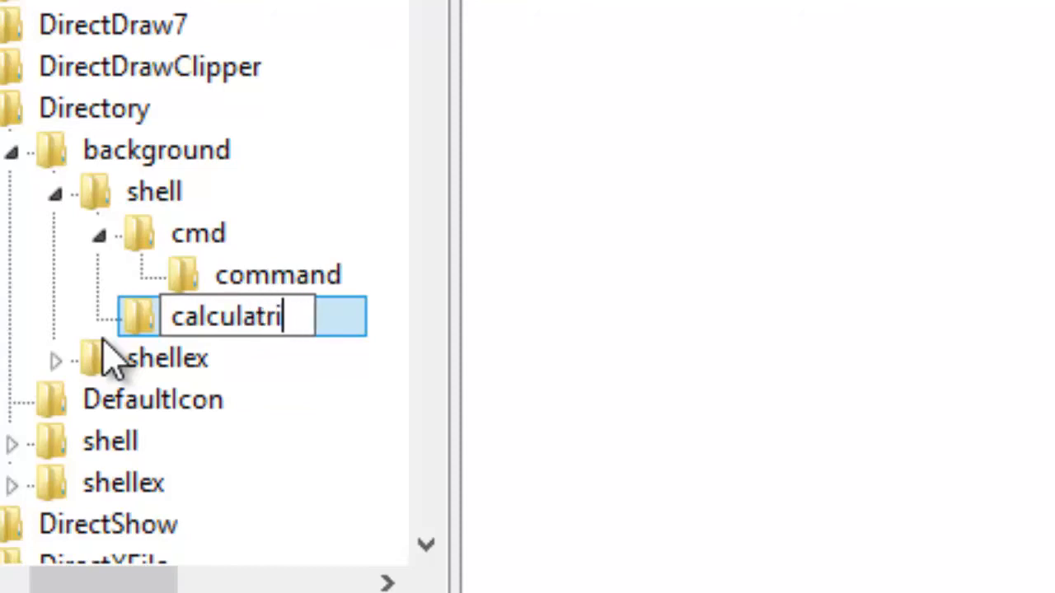
type("cez")
key("BackSpace")
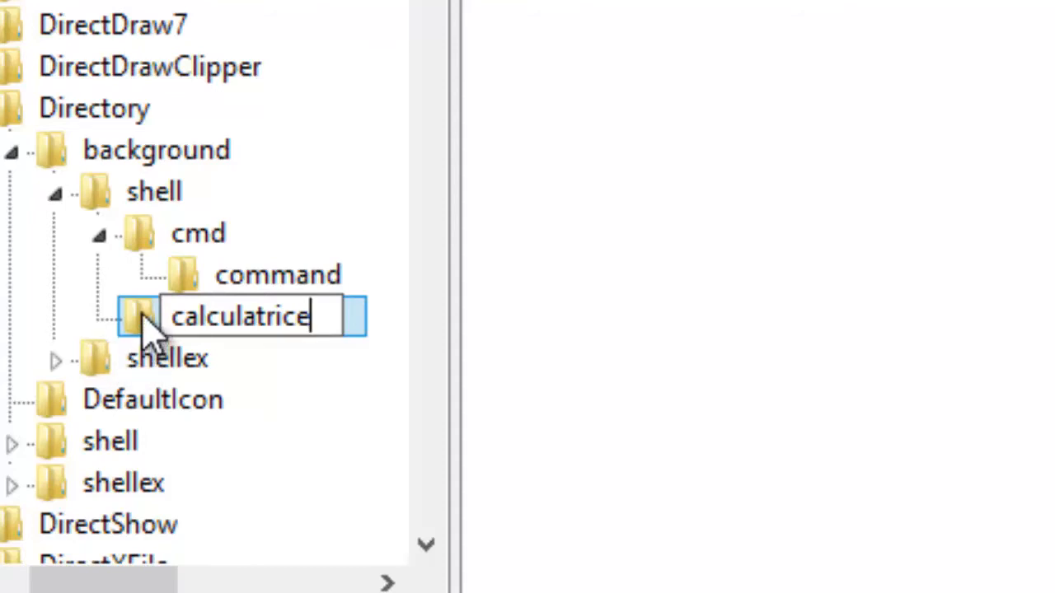
key("Return")
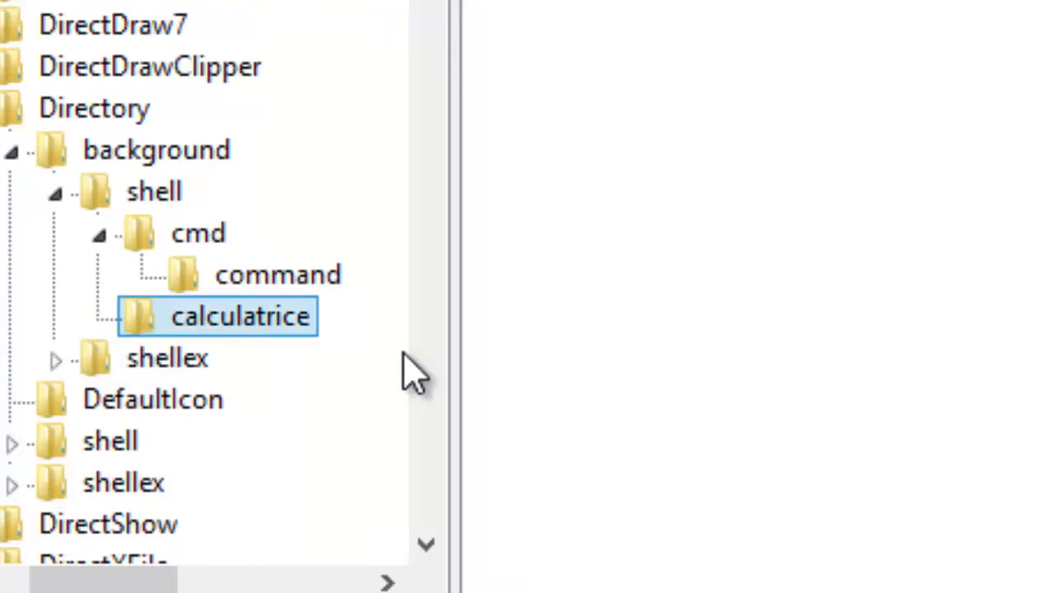
Create a subkey named command inside the calculatrice key.
right_click(181, 318)
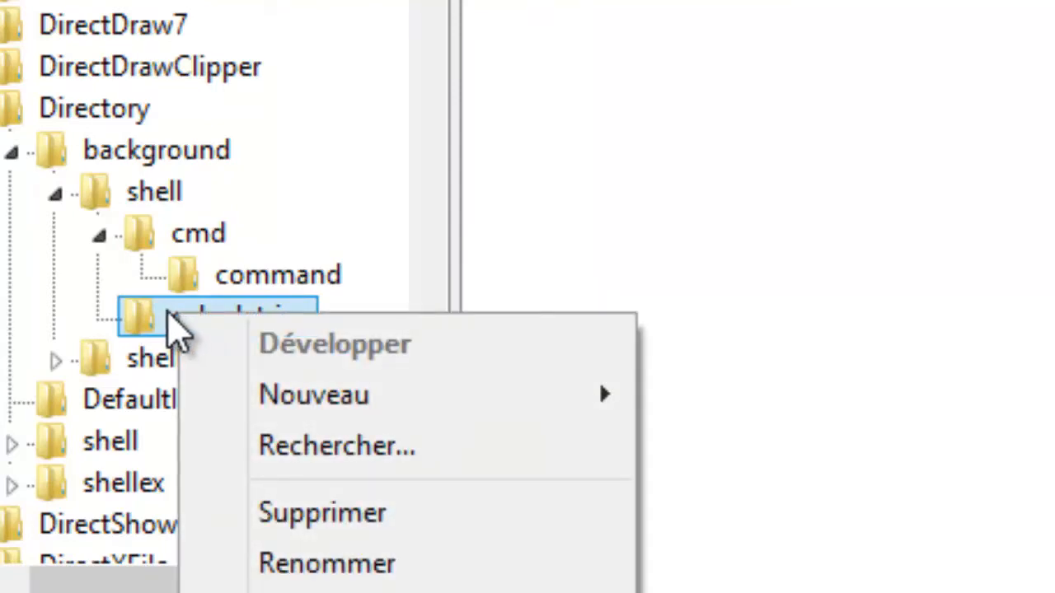
mouse_move(523, 395)
left_click(746, 397)
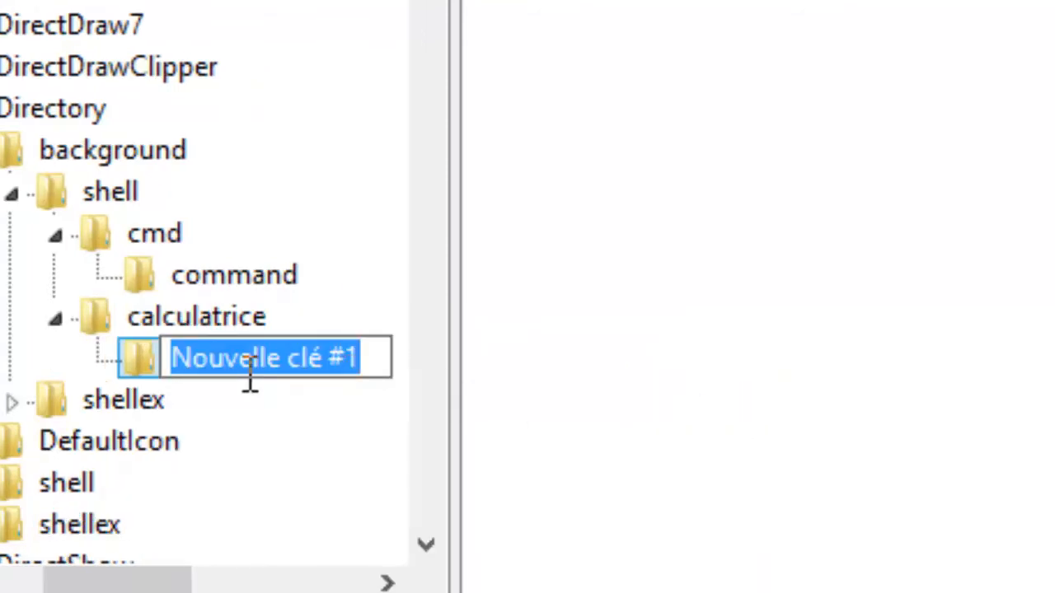
type("command")
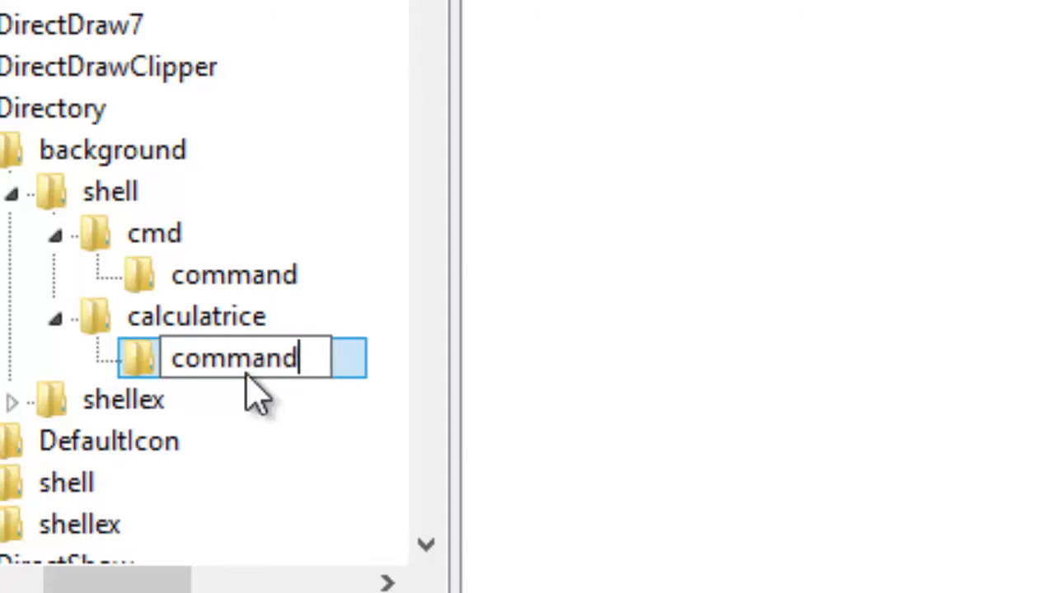
key("Return")
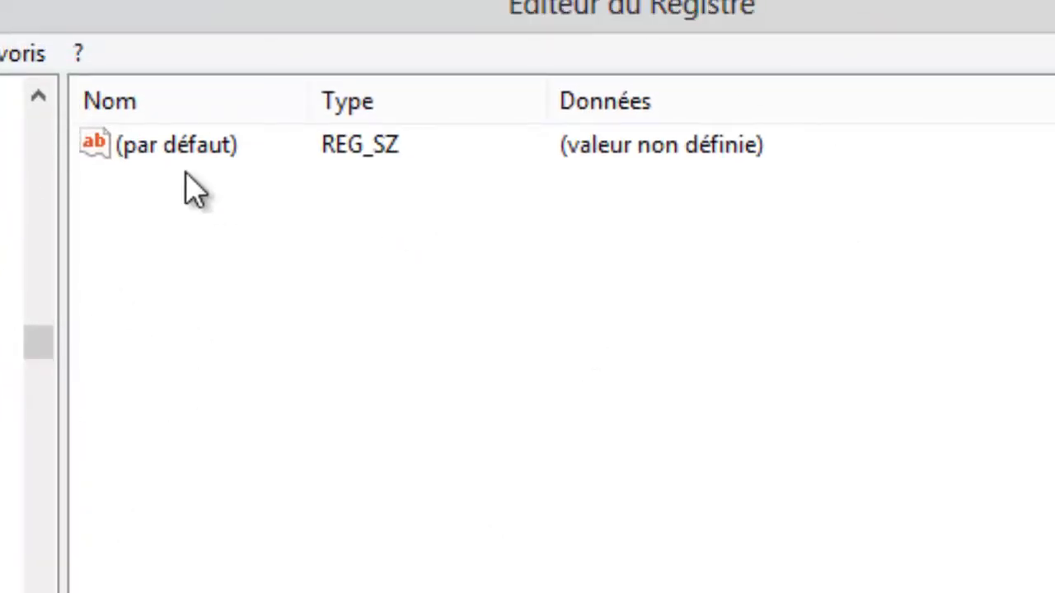
Set the default value of the calculatrice command key to c:\windows\System32\calc.exe.
left_click(182, 146)
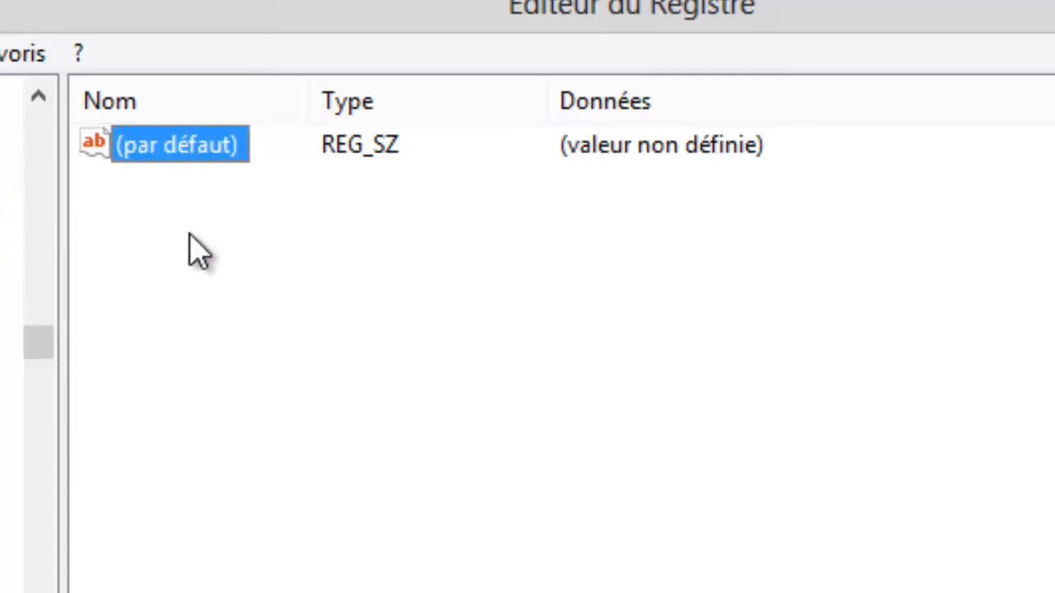
double_click(140, 152)
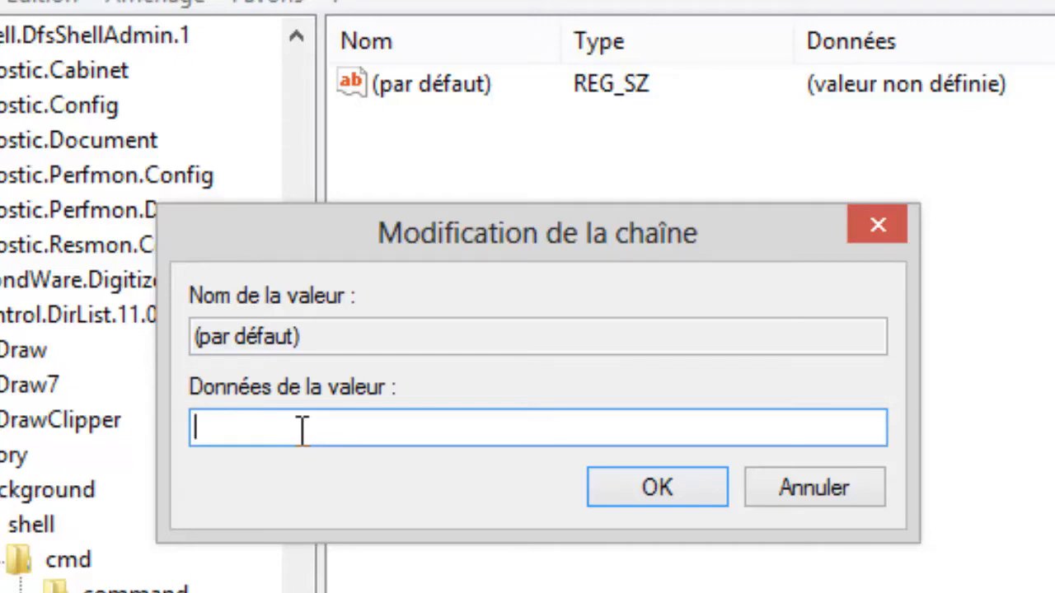
type("c:\\windows\\System32\\calc.exe")
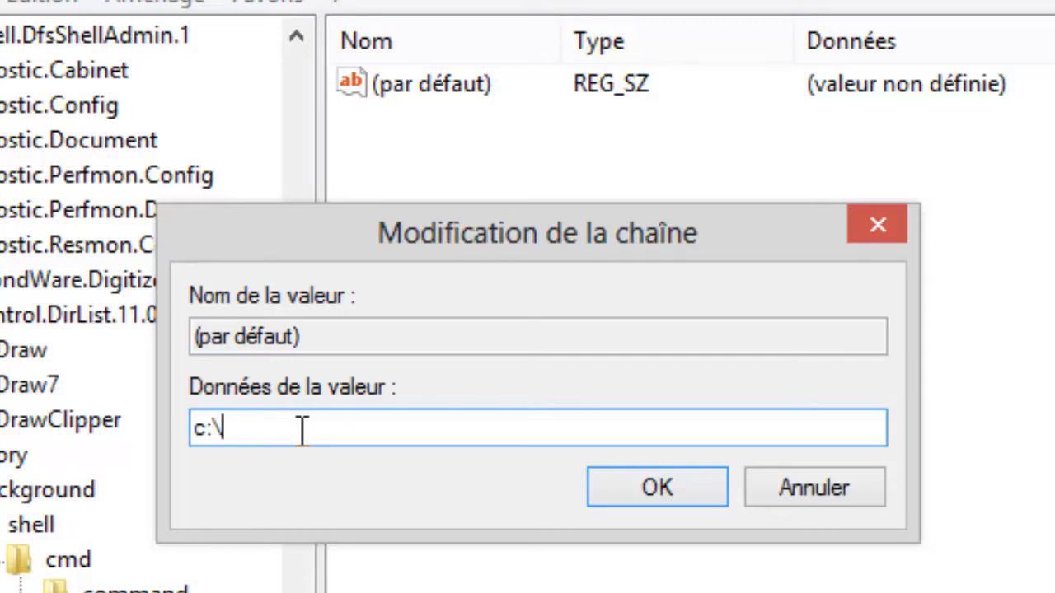
type("wind")
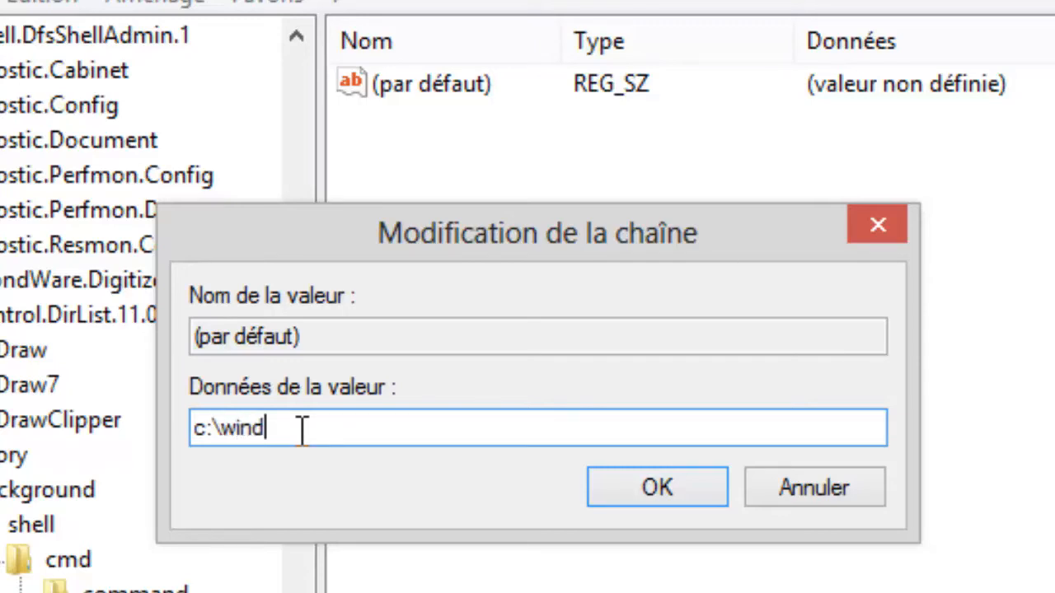
type("ows\\System32\\calc.exe")
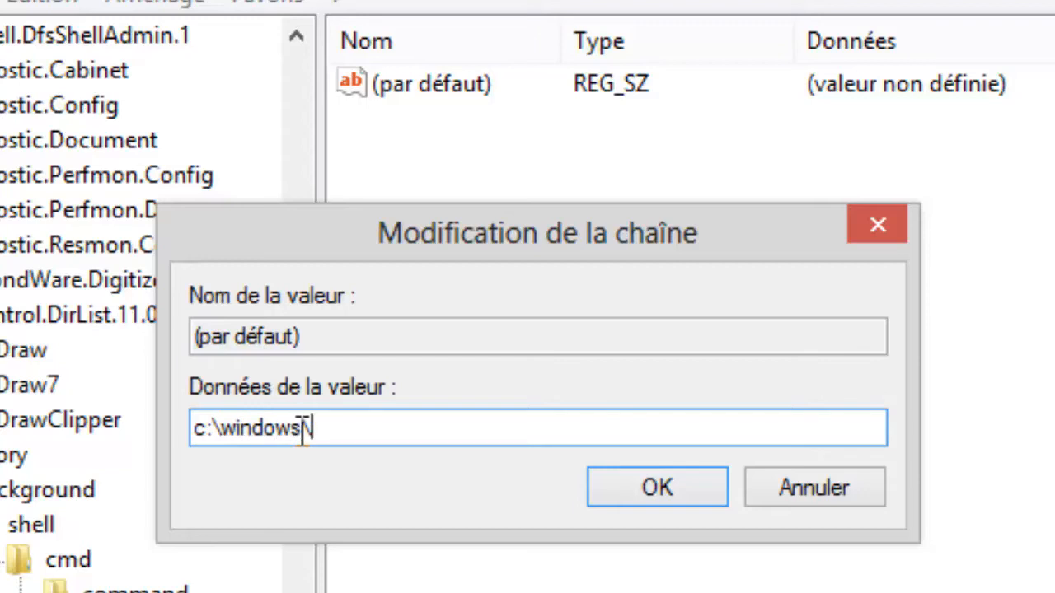
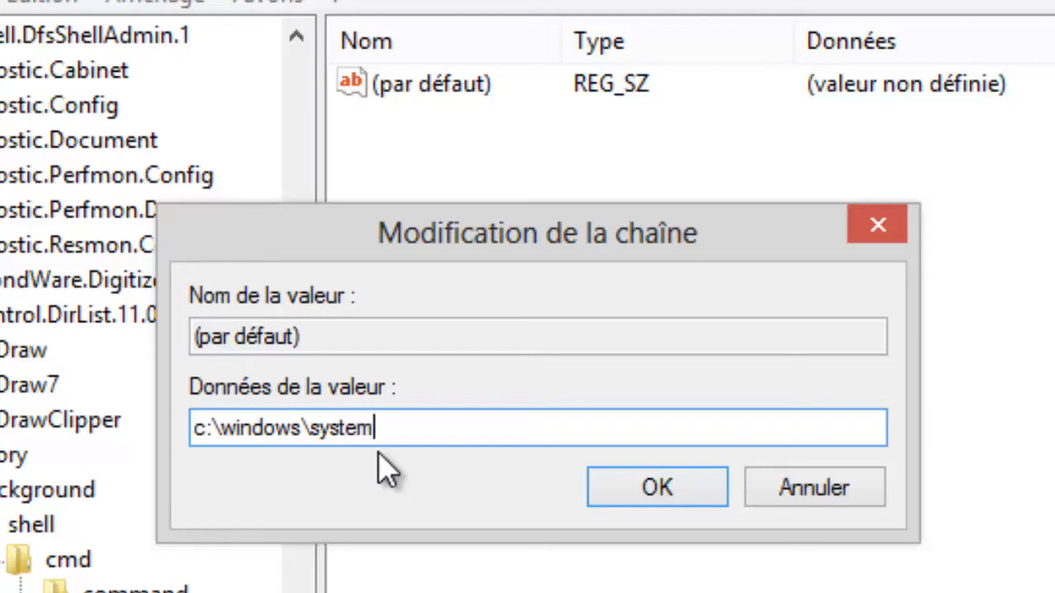
type("32\\")
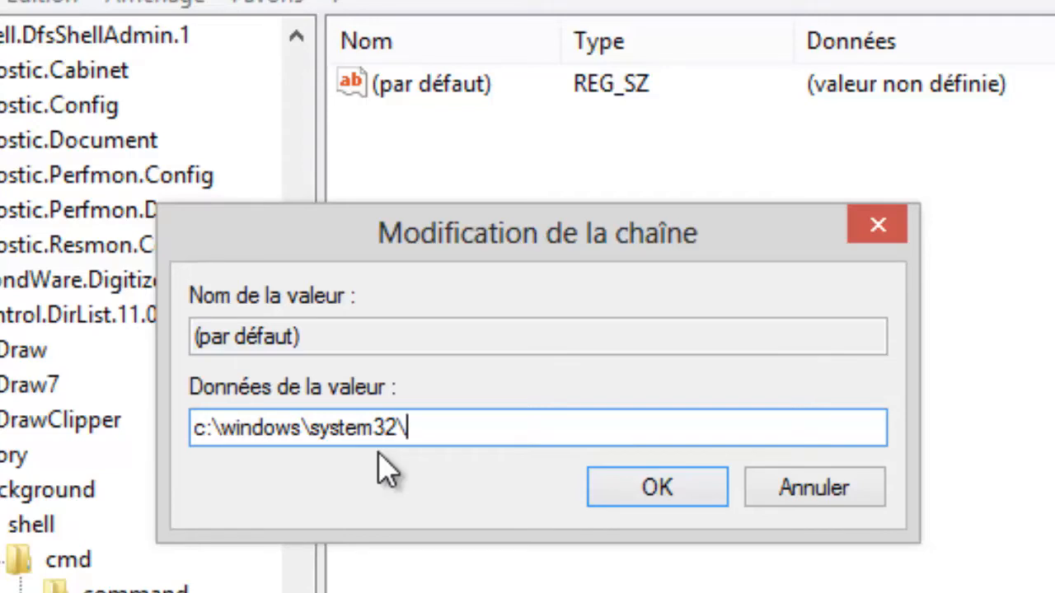
type("calc.exe")
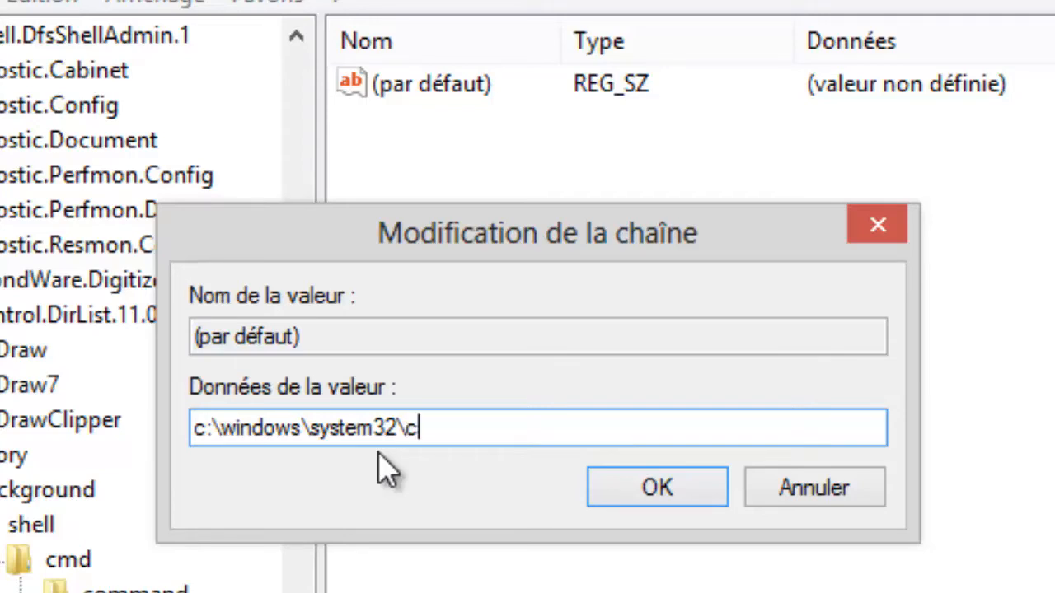
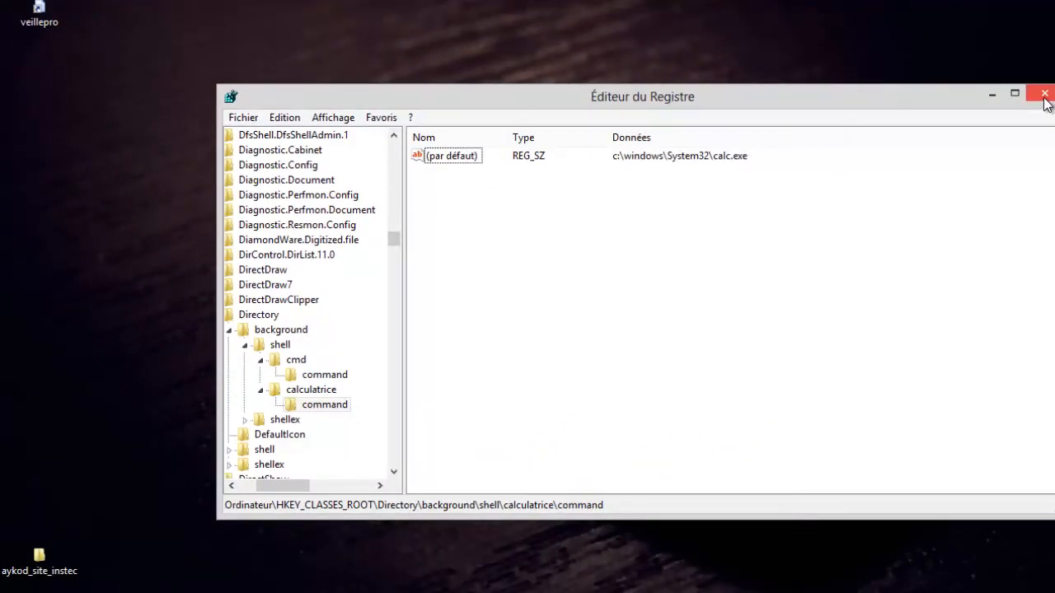
Minimize the Registry Editor and test the calculatrice entry of the desktop context menu twice, closing the calculator each time.
left_click(993, 95)
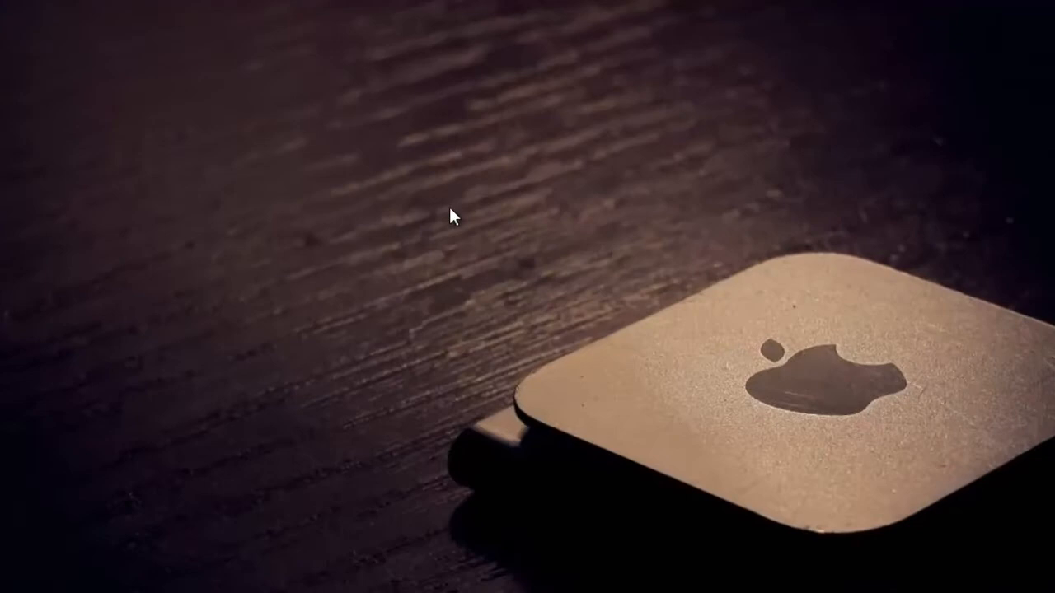
right_click(450, 210)
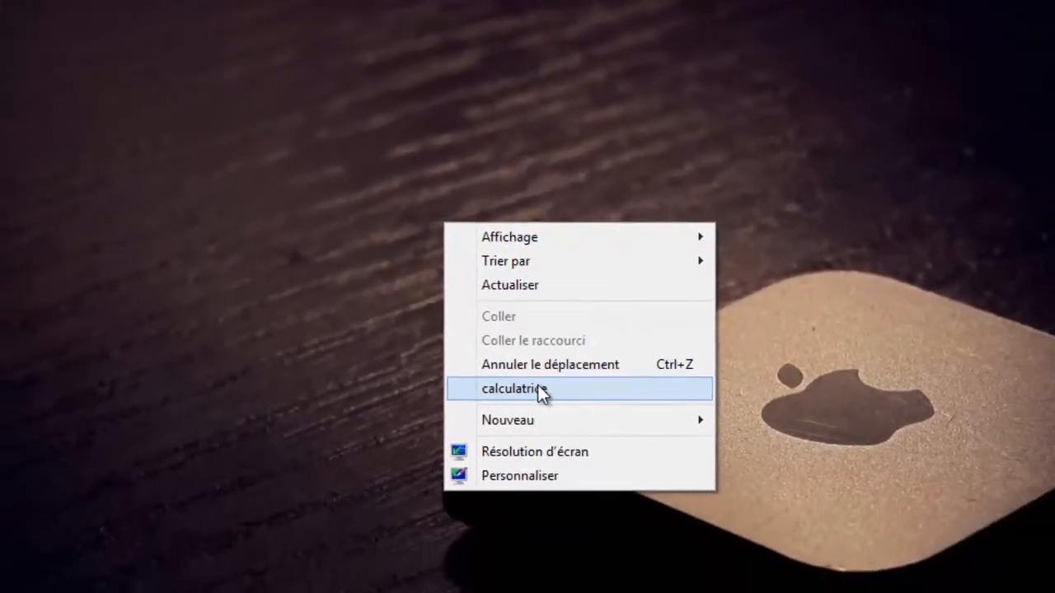
left_click(537, 307)
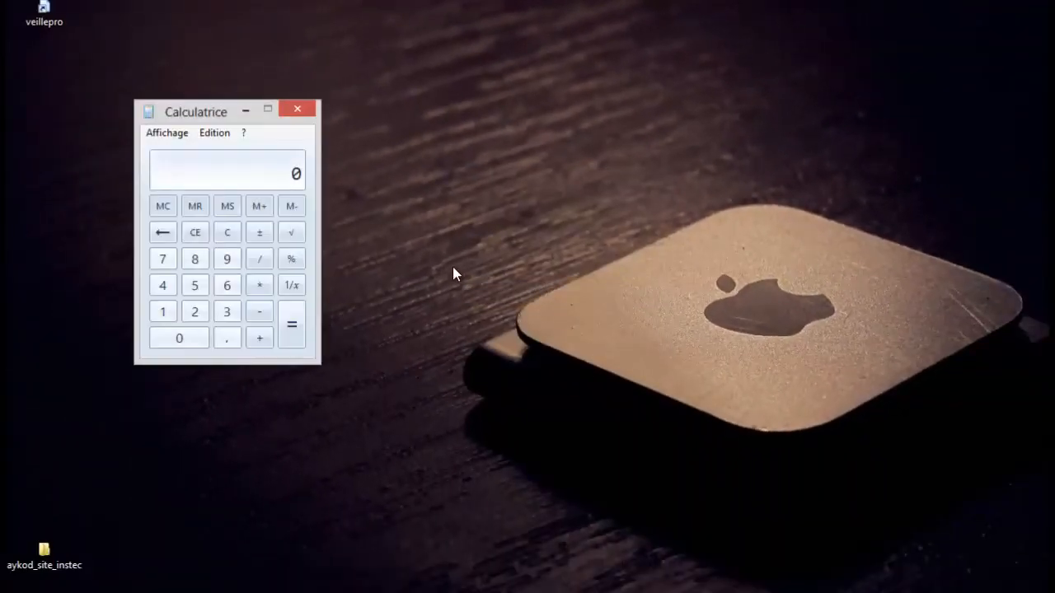
key("alt+F4")
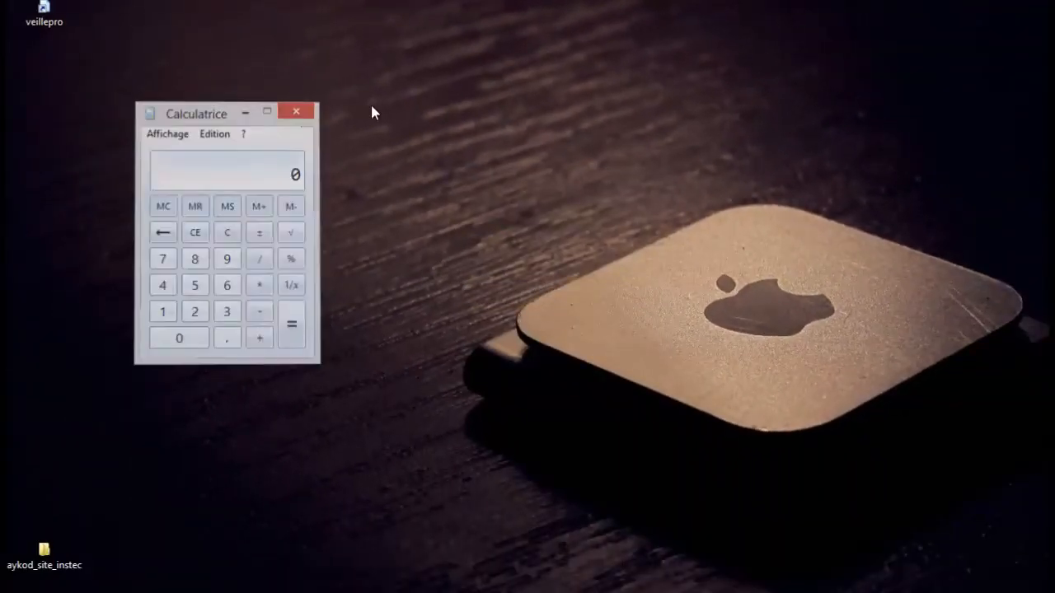
right_click(372, 105)
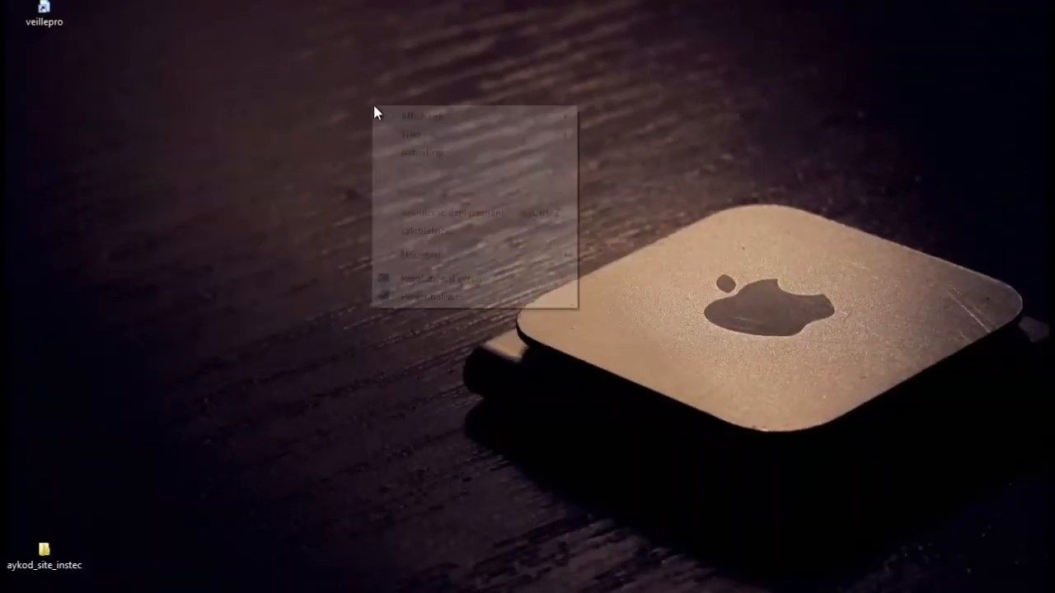
left_click(450, 238)
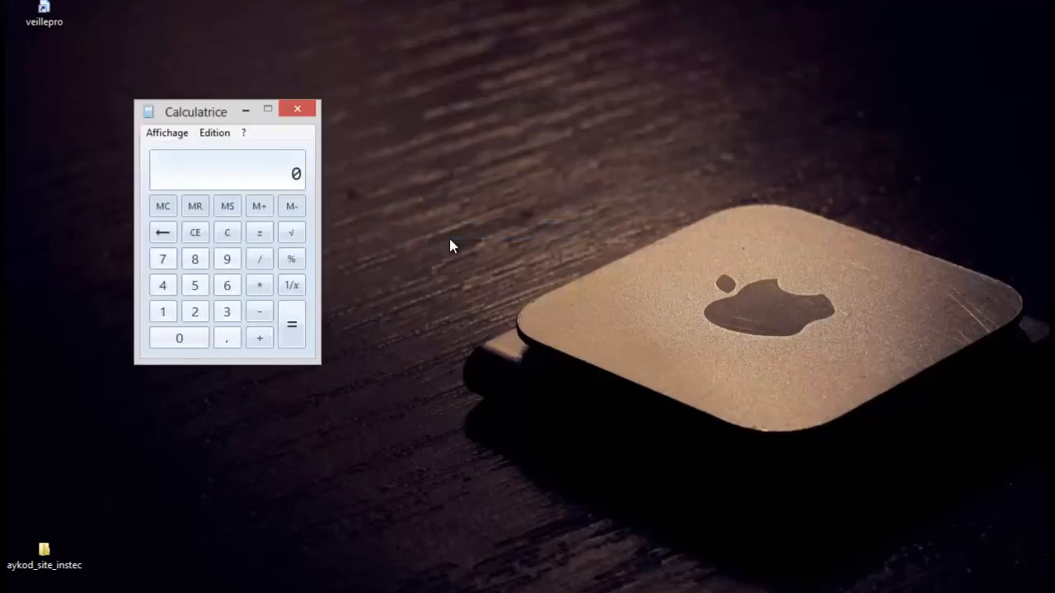
left_click(290, 112)
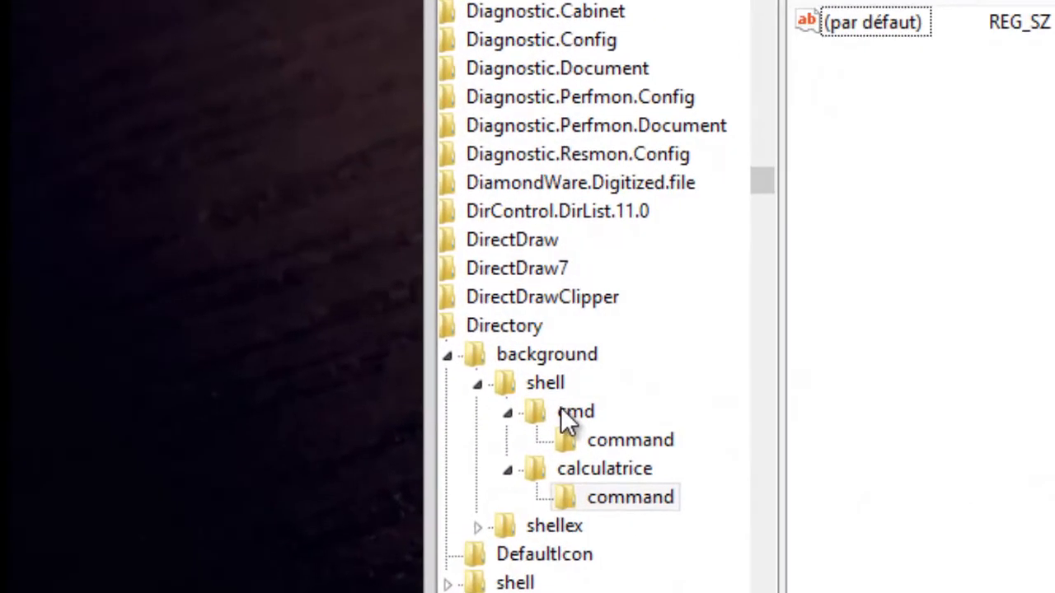
Create a new key named Mword under the background\shell key.
right_click(545, 381)
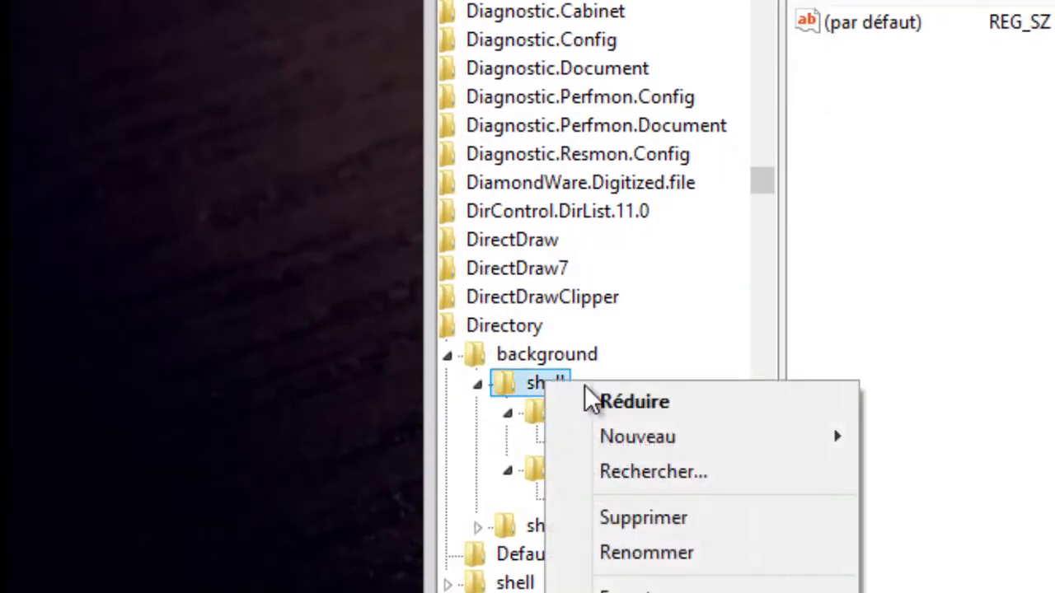
mouse_move(723, 443)
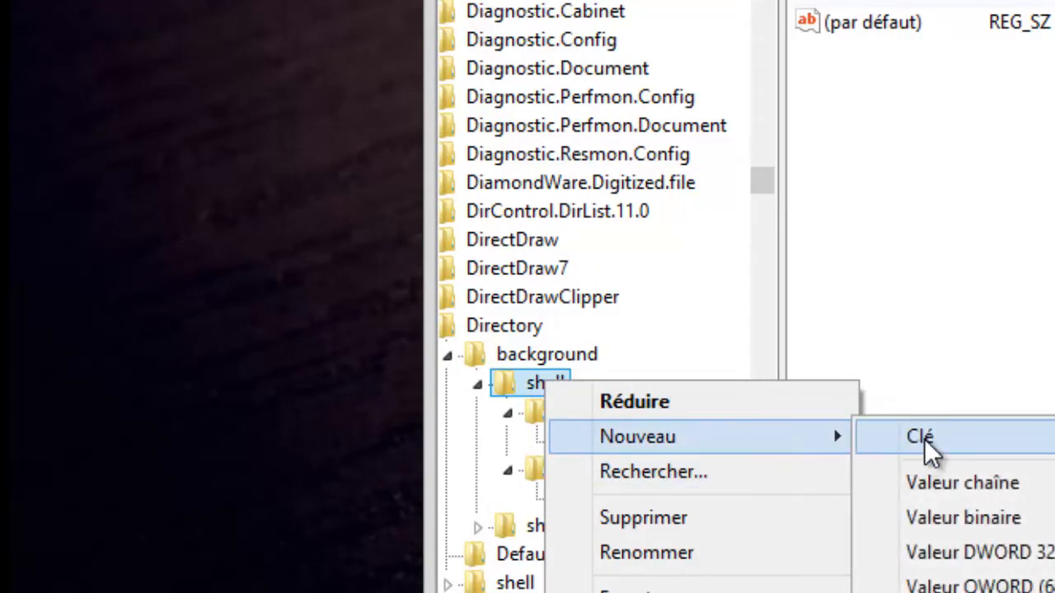
left_click(924, 438)
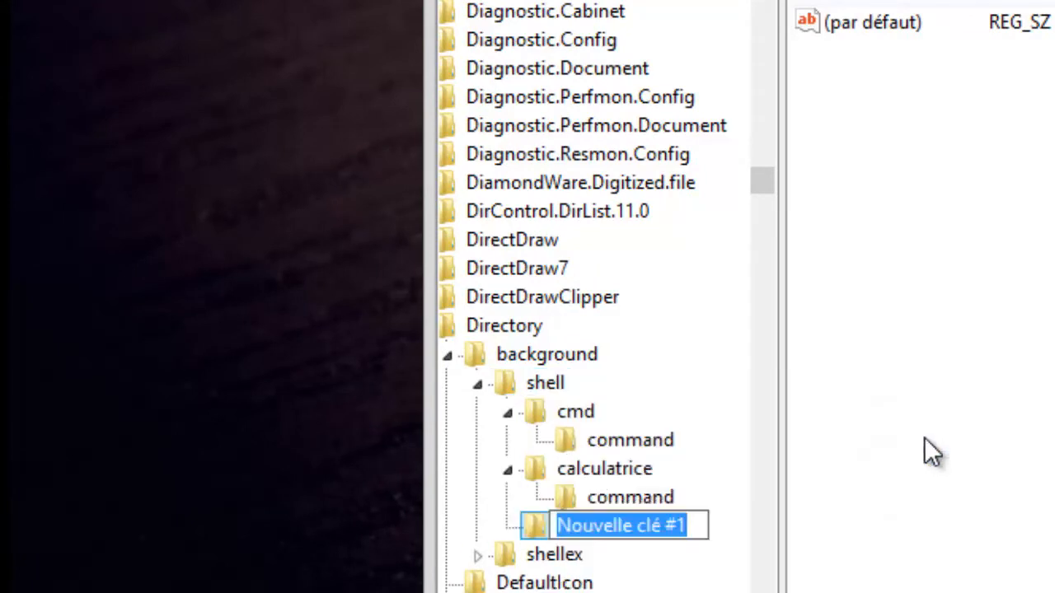
type("word")
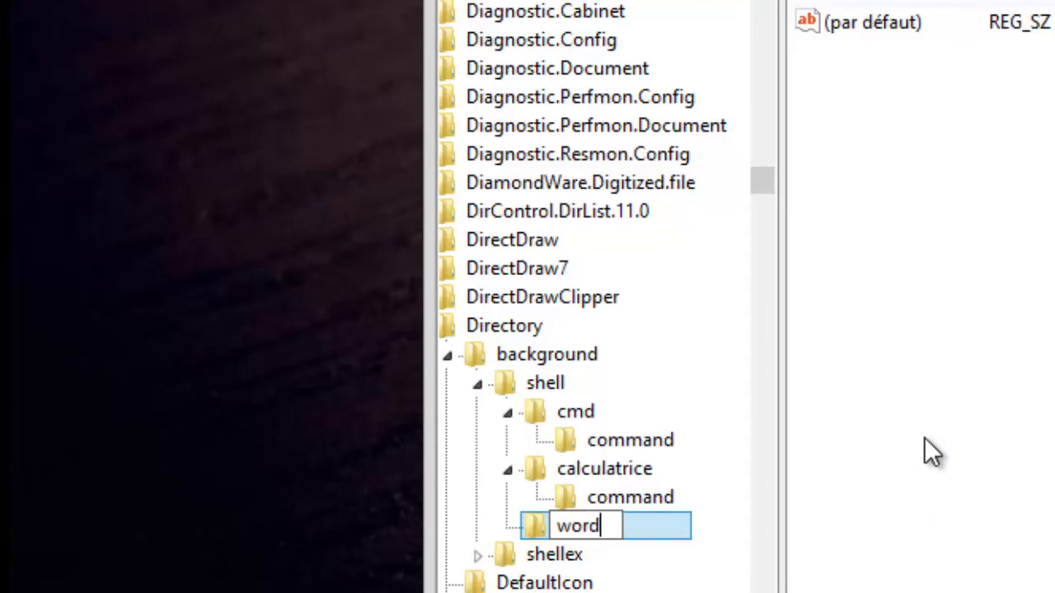
key("Left")
key("Left")
key("Left")
key("Left")
type("M")
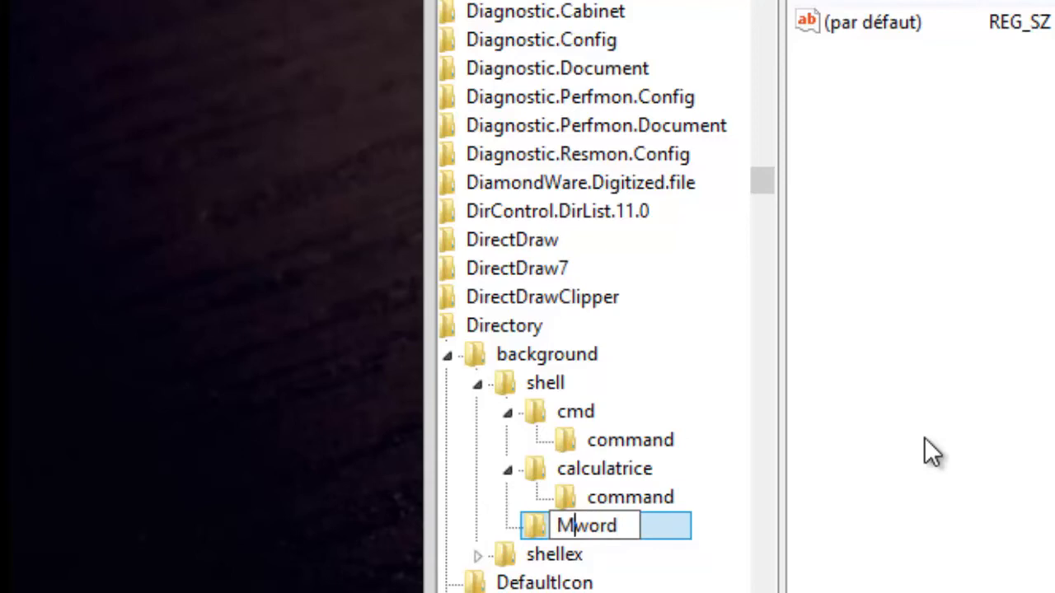
key("Return")
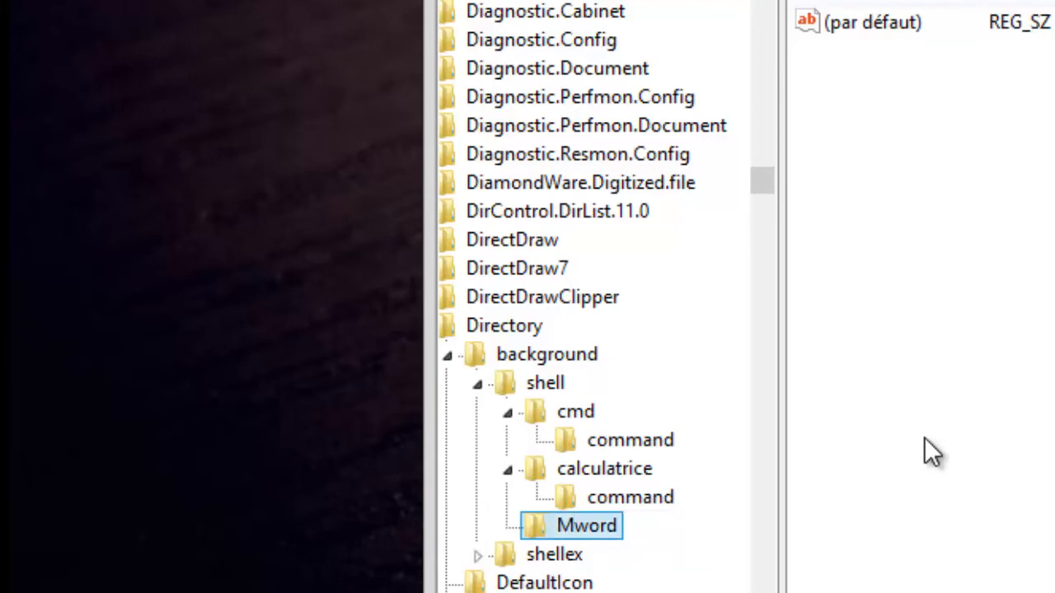
Create a subkey named command inside the Mword key.
right_click(577, 530)
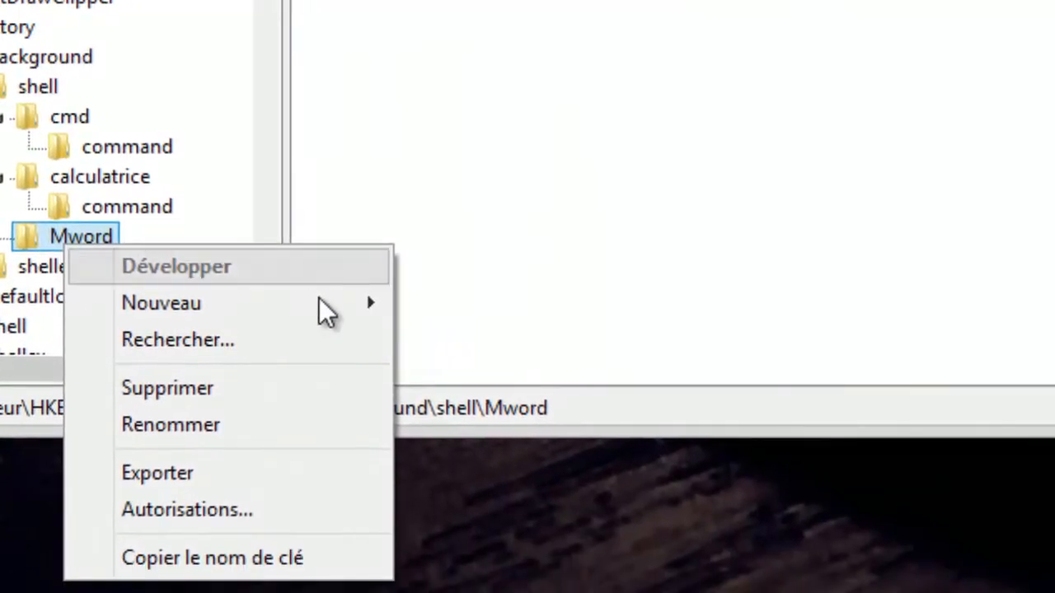
mouse_move(815, 583)
left_click(453, 312)
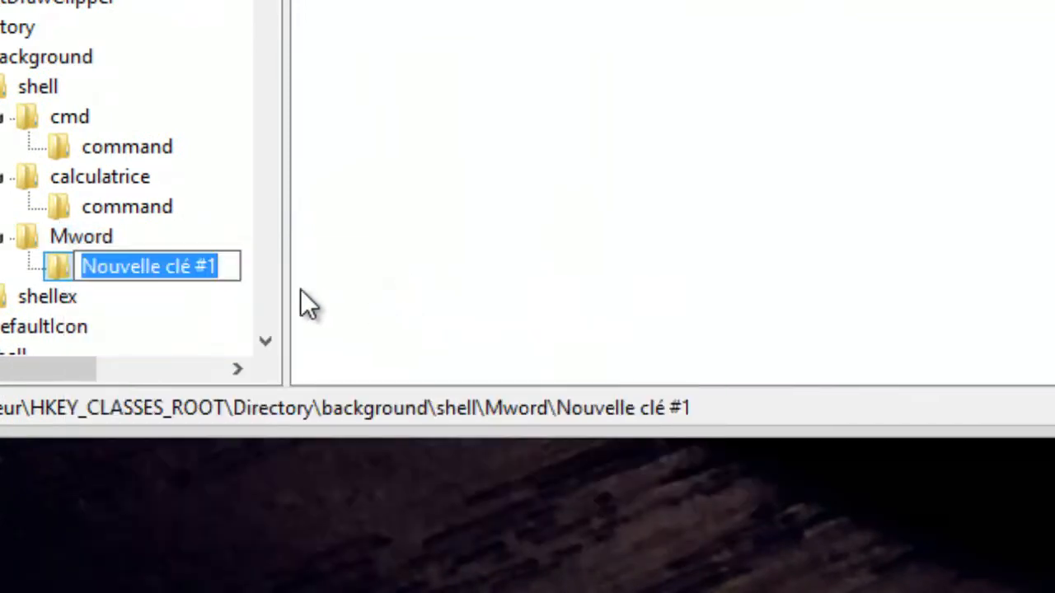
type("comman")
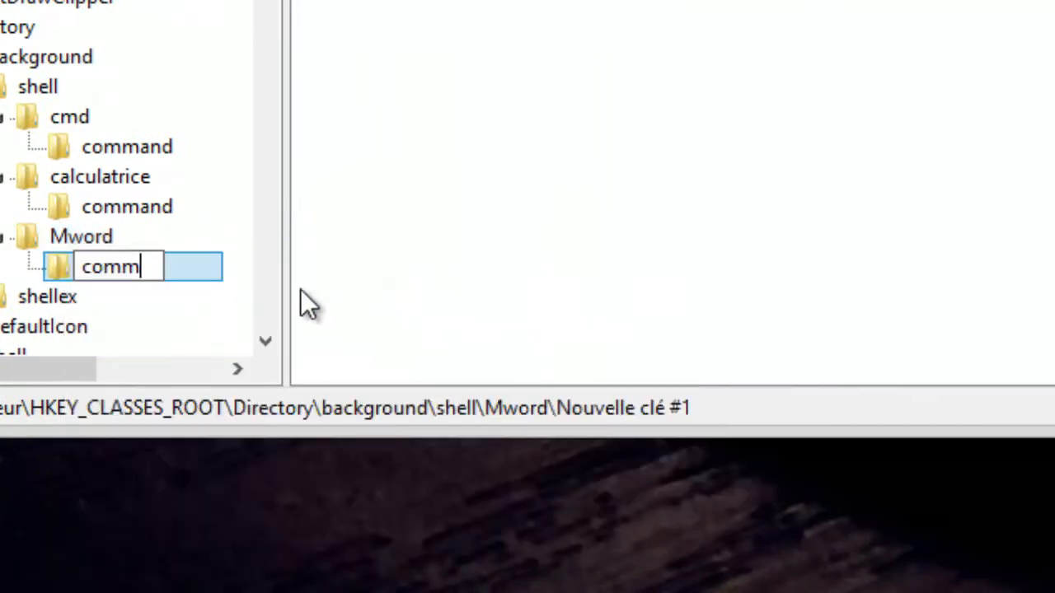
type("d")
key("Return")
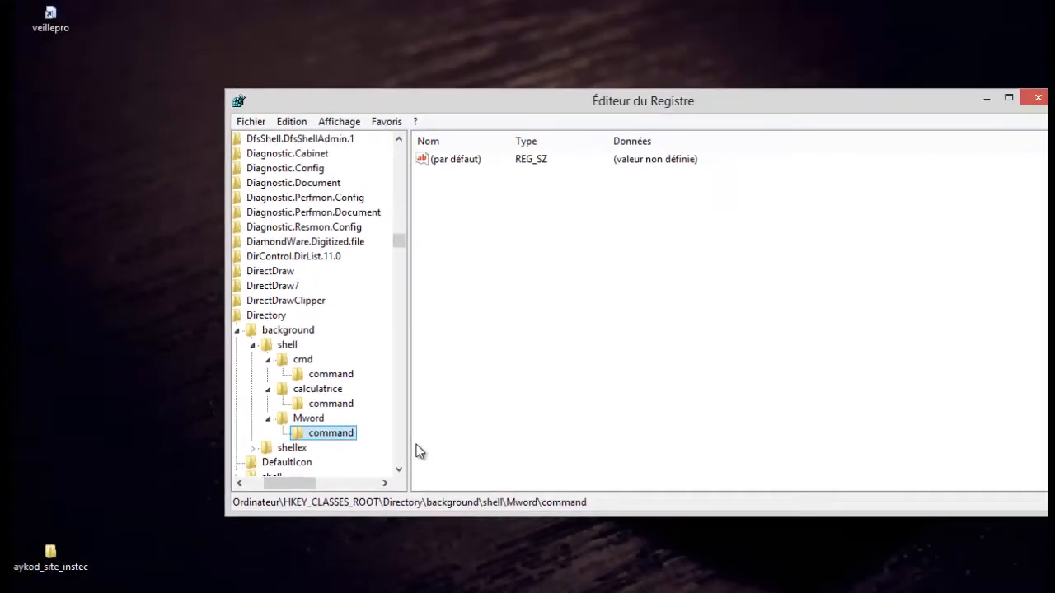
Open the default value of the Mword command key for editing and switch to File Explorer on Disque local (C:).
double_click(454, 160)
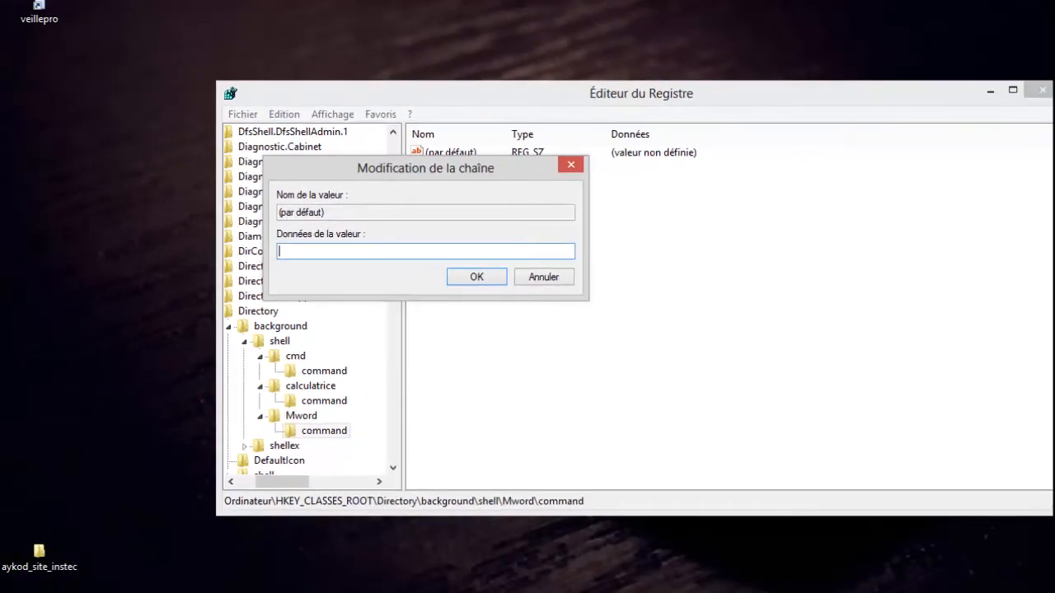
left_click(198, 592)
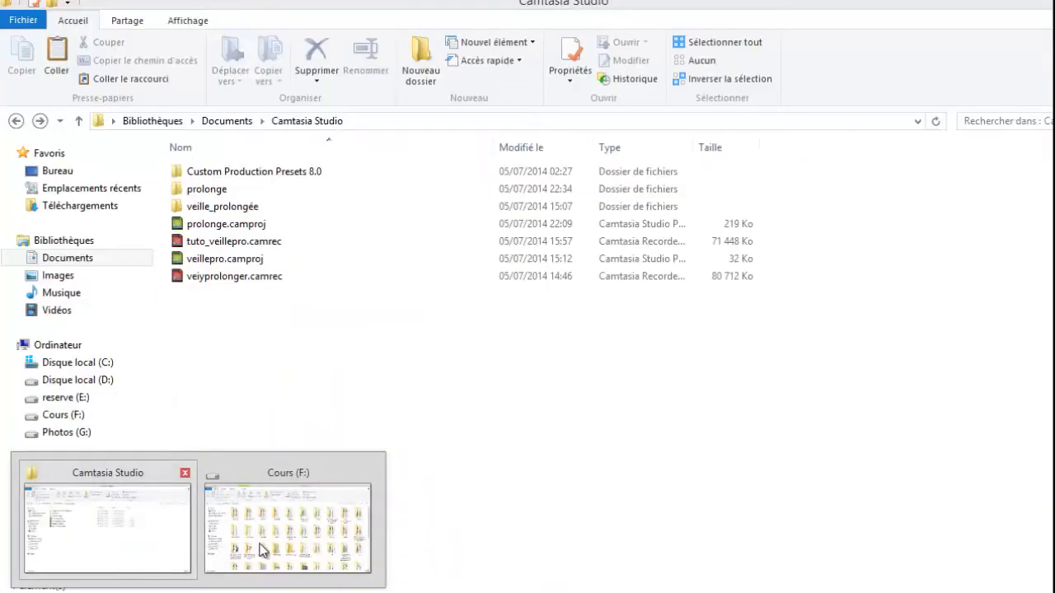
left_click(272, 551)
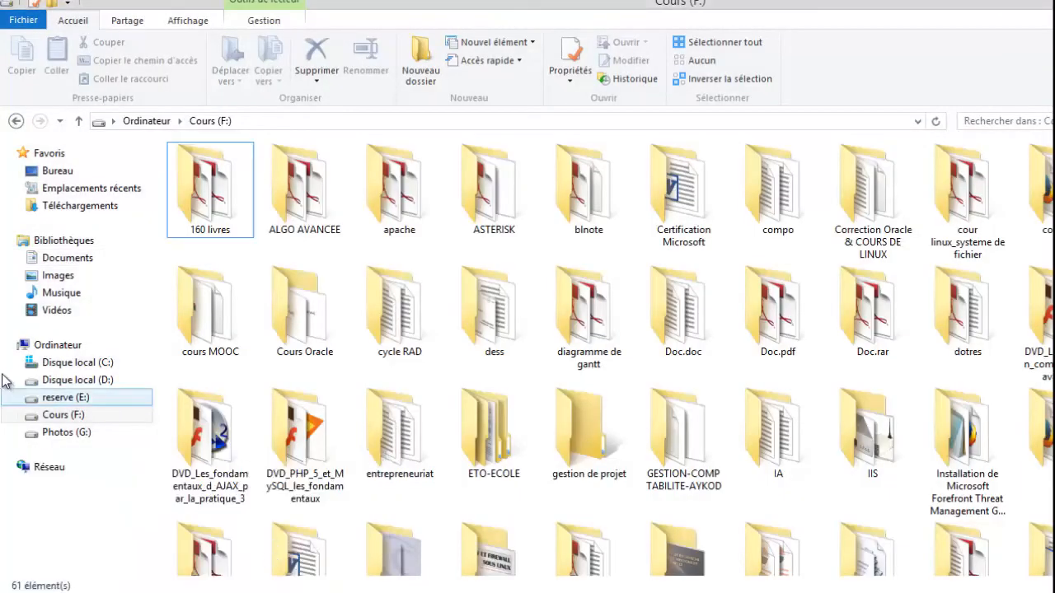
left_click(76, 364)
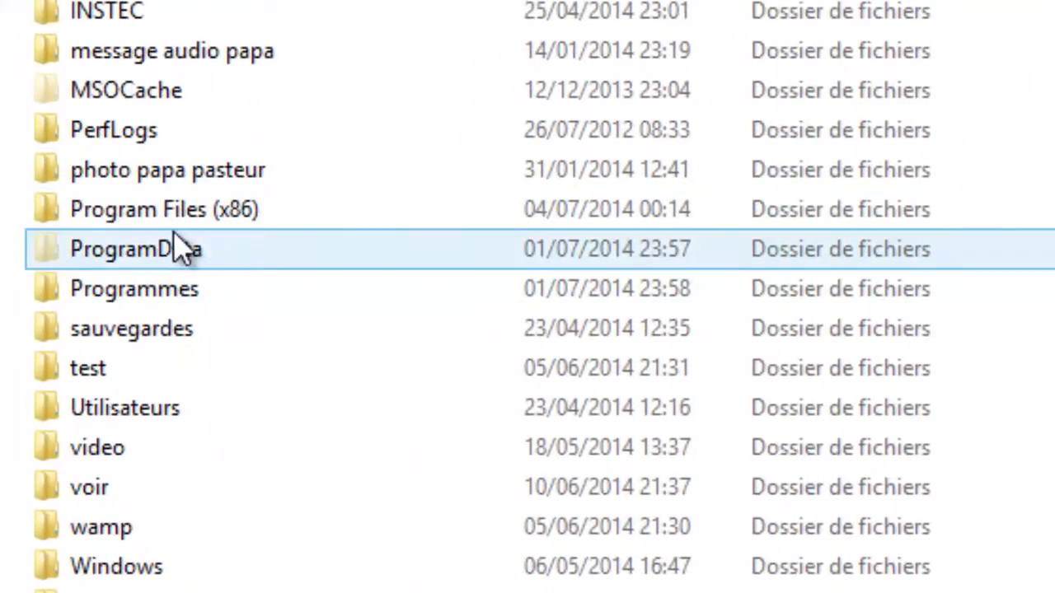
Browse into Programmes\Microsoft Office on the C: drive and open its Office15 folder.
left_click(200, 215)
left_click(193, 287)
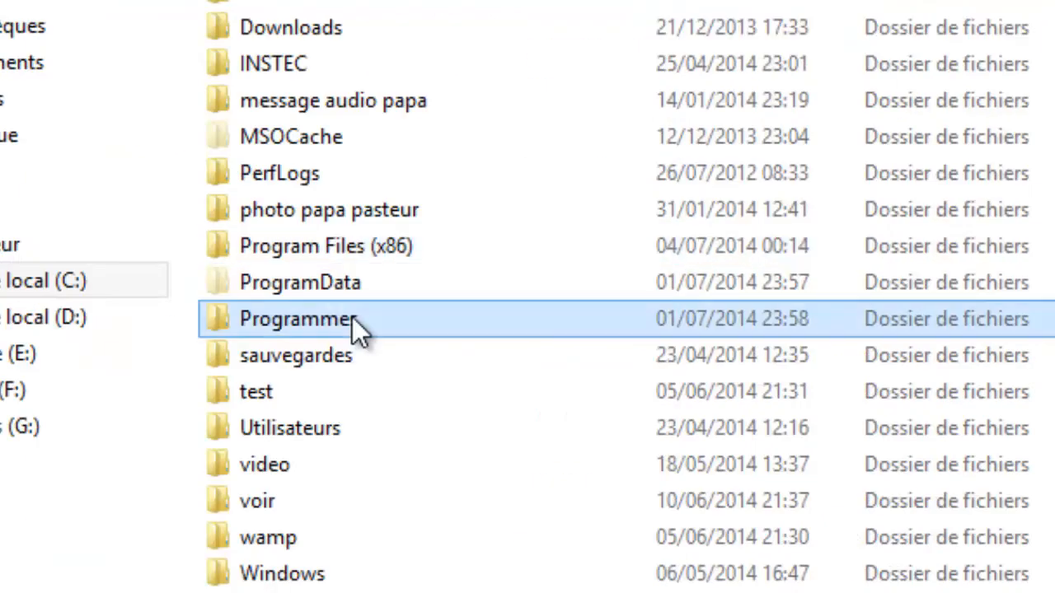
double_click(352, 317)
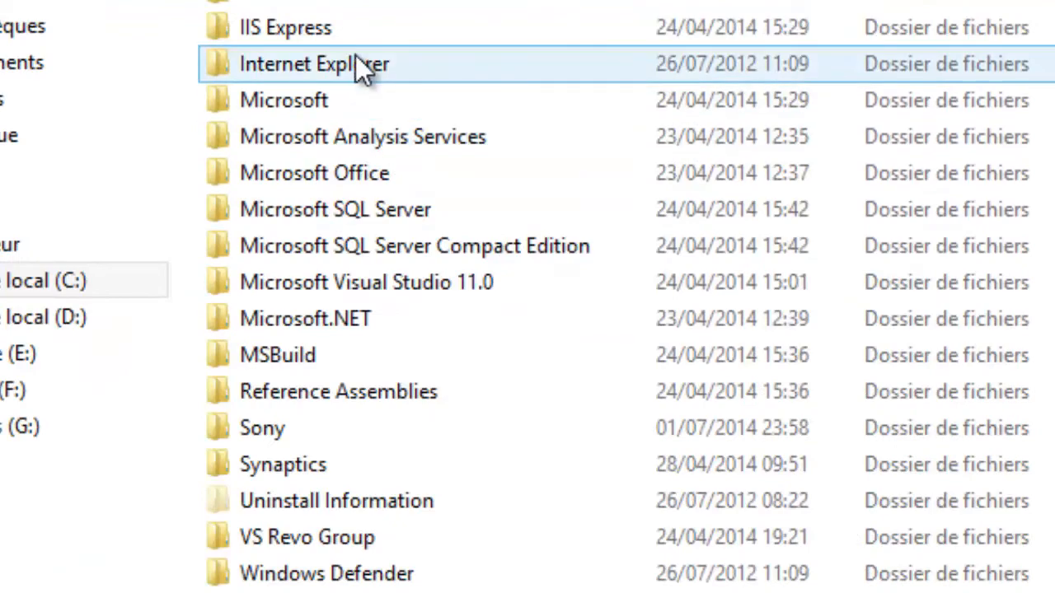
left_click(360, 66)
left_click(372, 175, "ctrl")
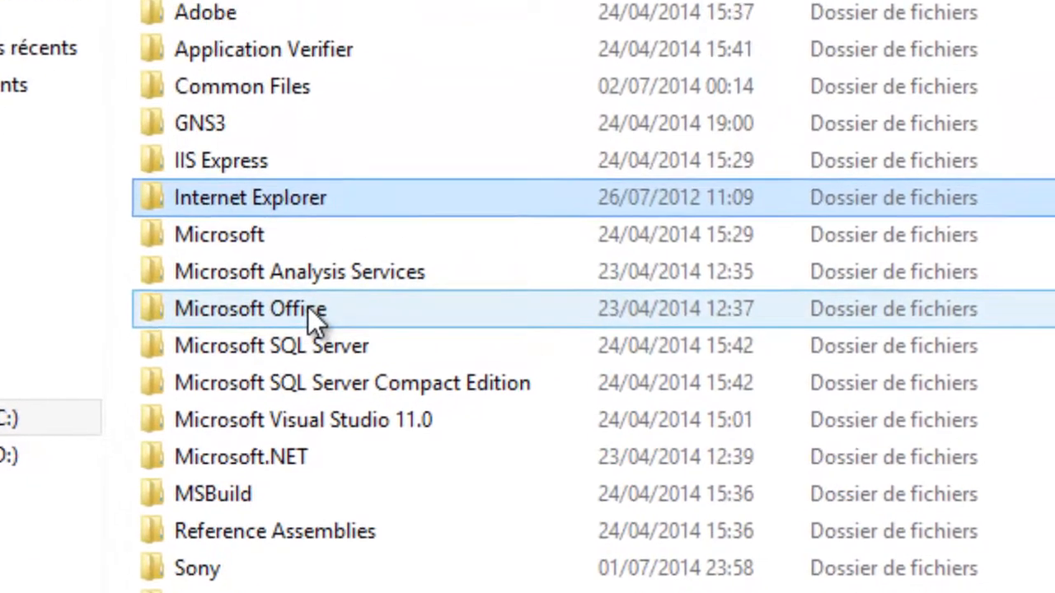
double_click(314, 314)
left_click(168, 231)
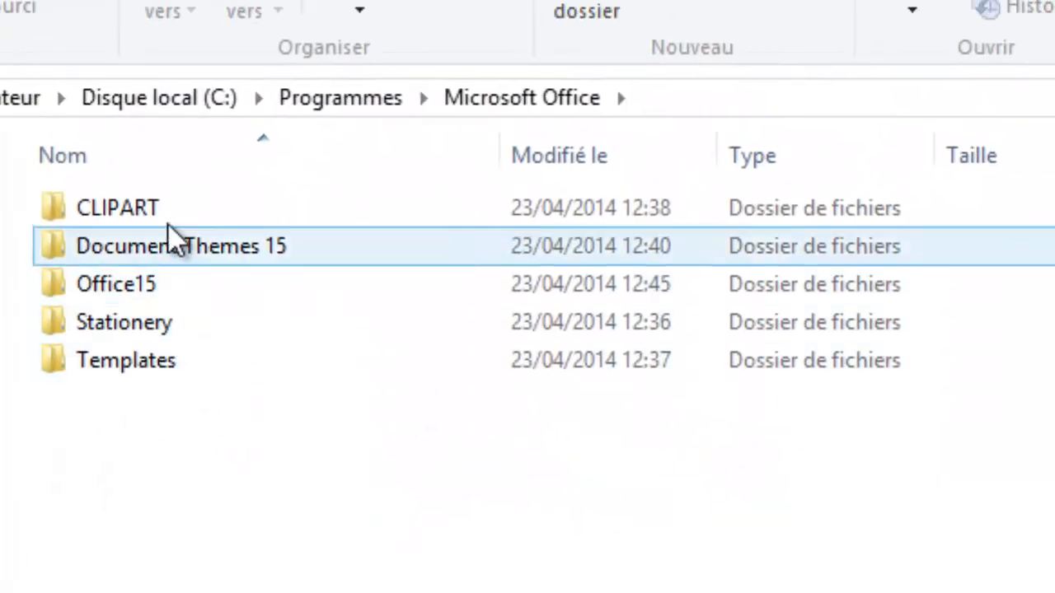
left_click(161, 306)
left_click(161, 276)
double_click(162, 281)
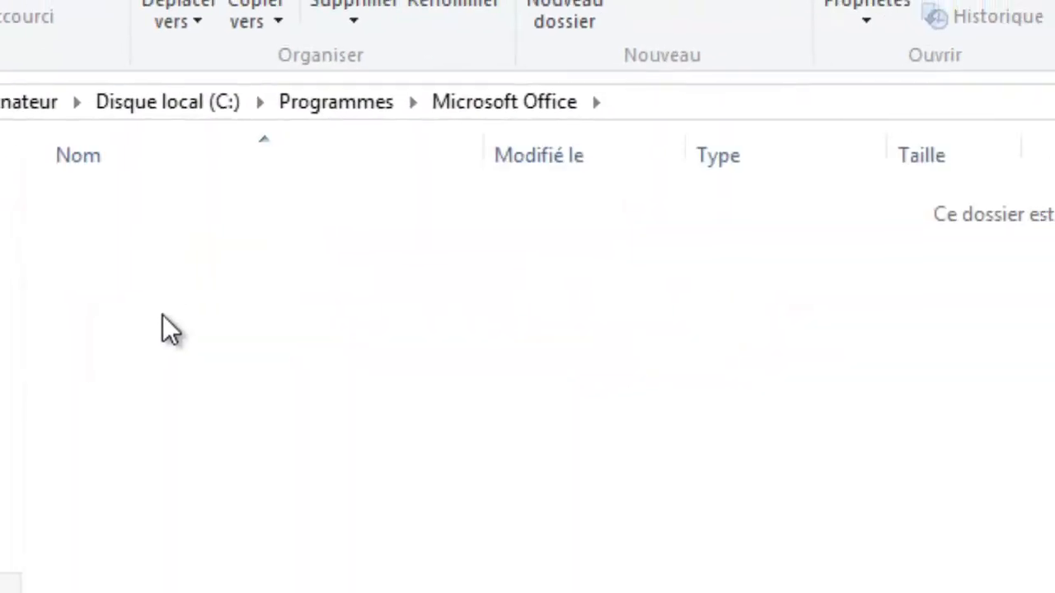
Open the Office15 folder, then locate and select the Word executable WINWORD.EXE.
left_click(196, 264)
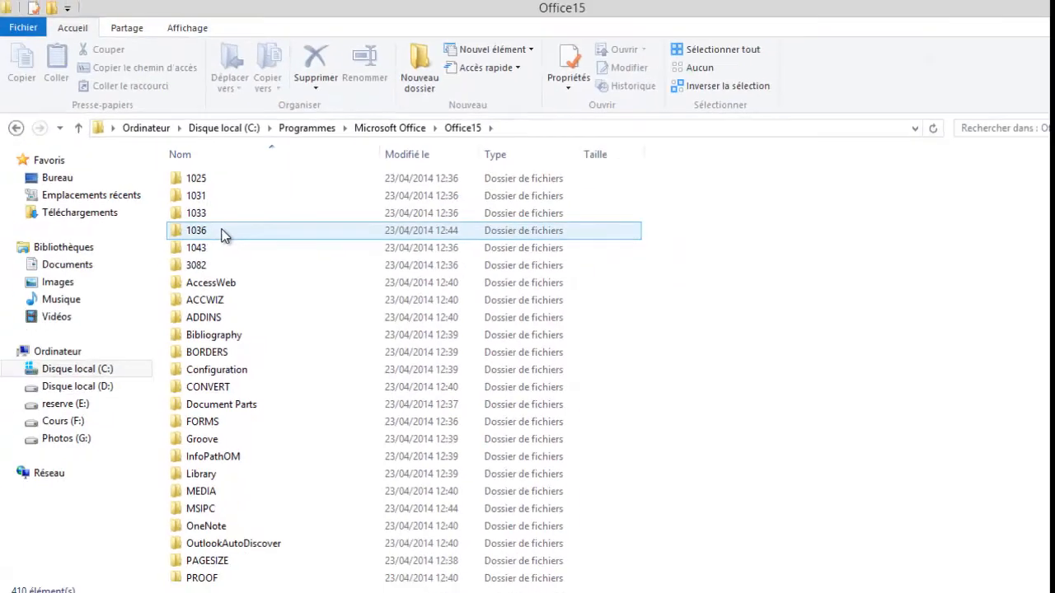
scroll(250, 305, "down", 18)
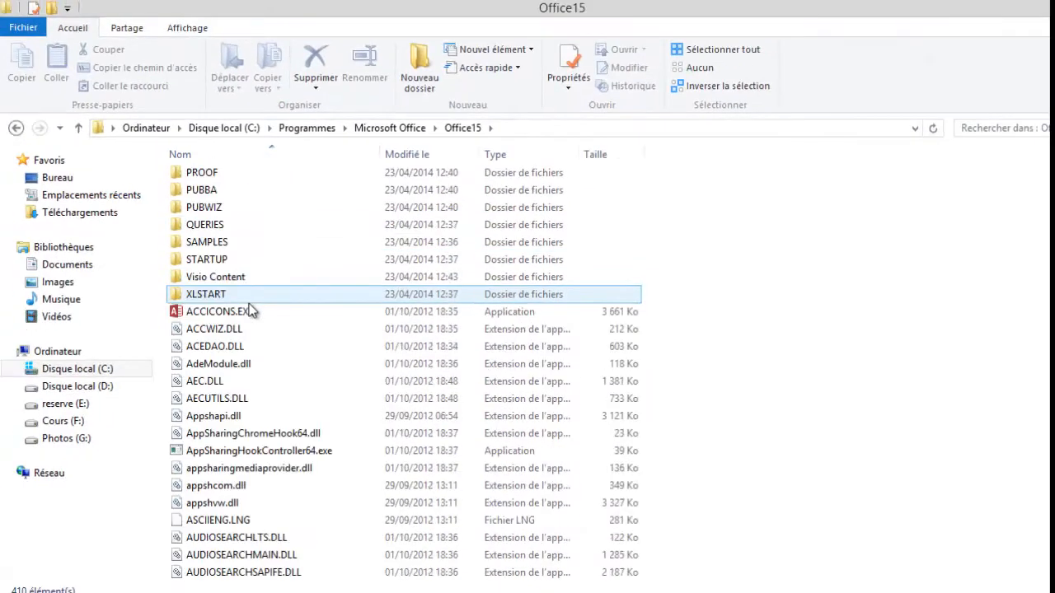
left_click(251, 314)
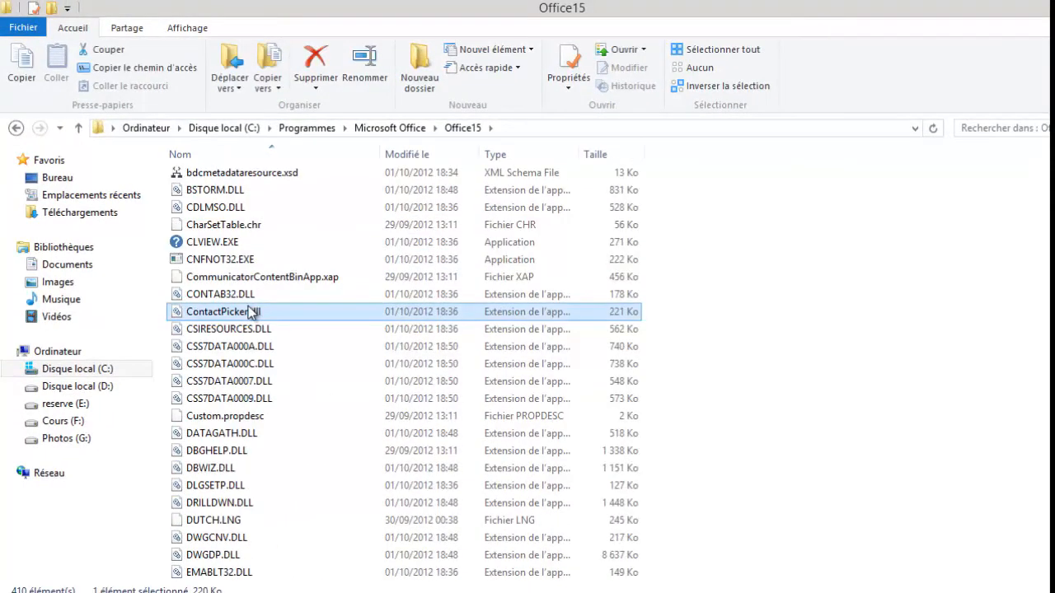
key("m")
scroll(251, 314, "down", 15)
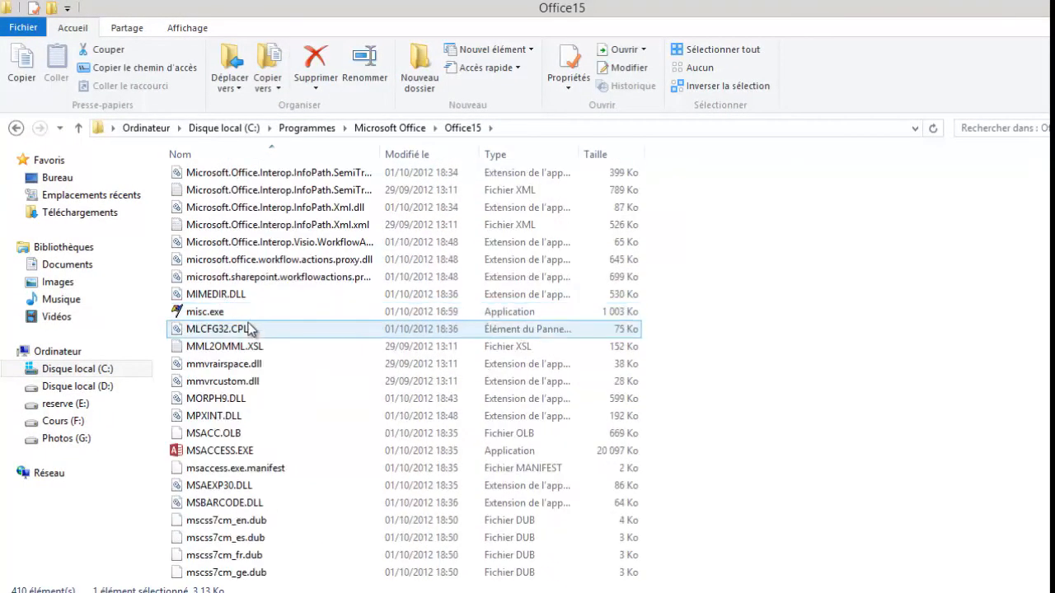
scroll(254, 379, "down", 20)
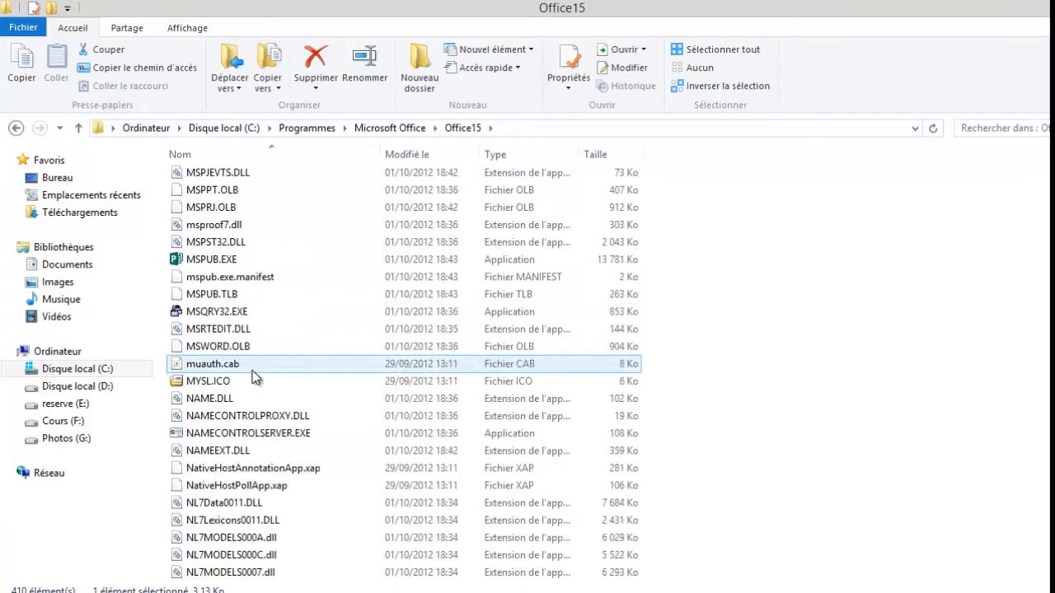
scroll(254, 391, "down", 20)
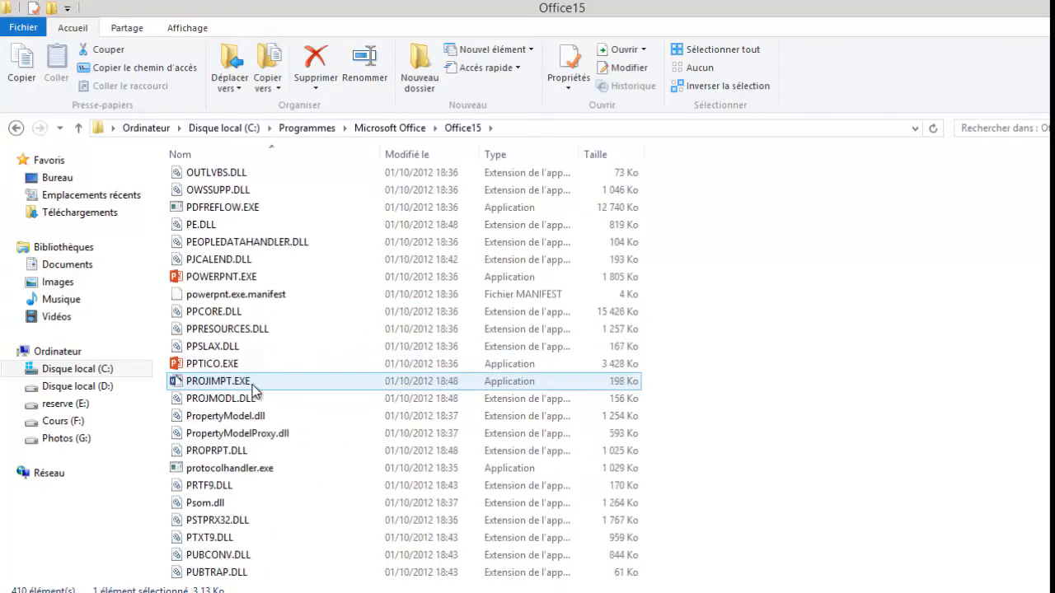
scroll(253, 415, "down", 7)
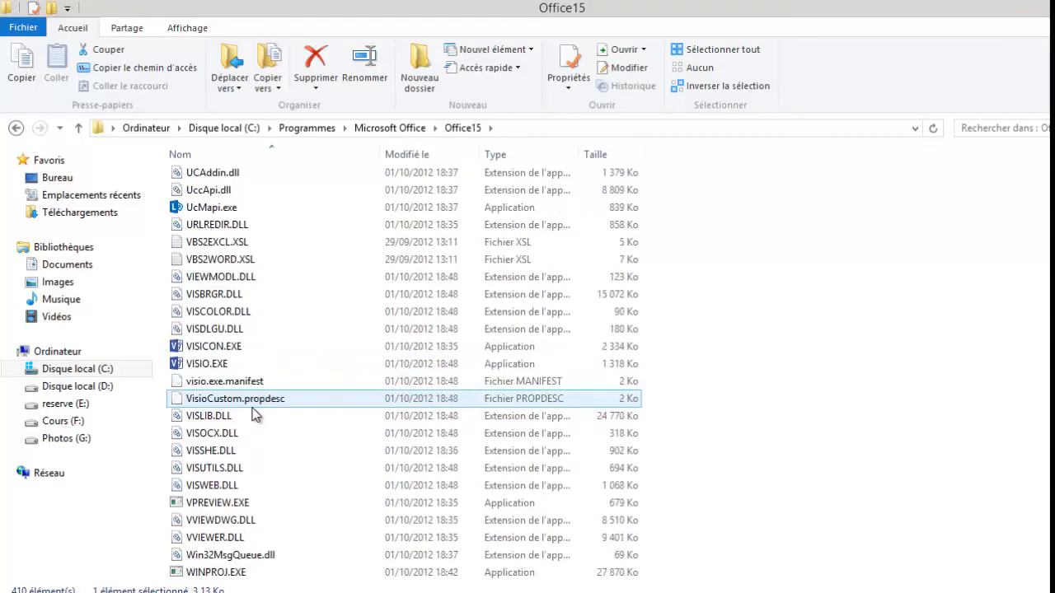
scroll(221, 363, "down", 5)
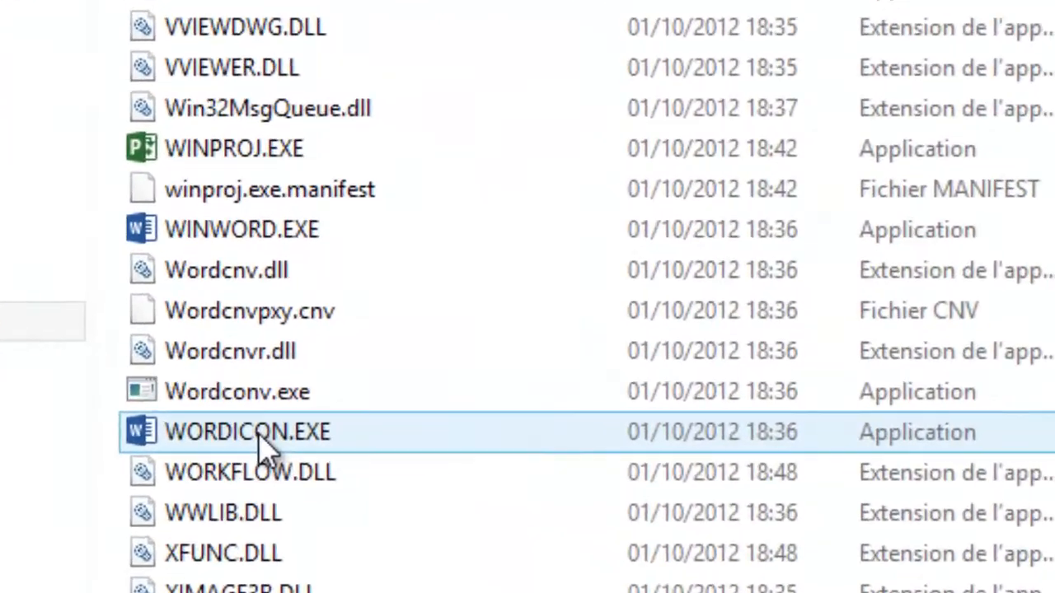
left_click(247, 425)
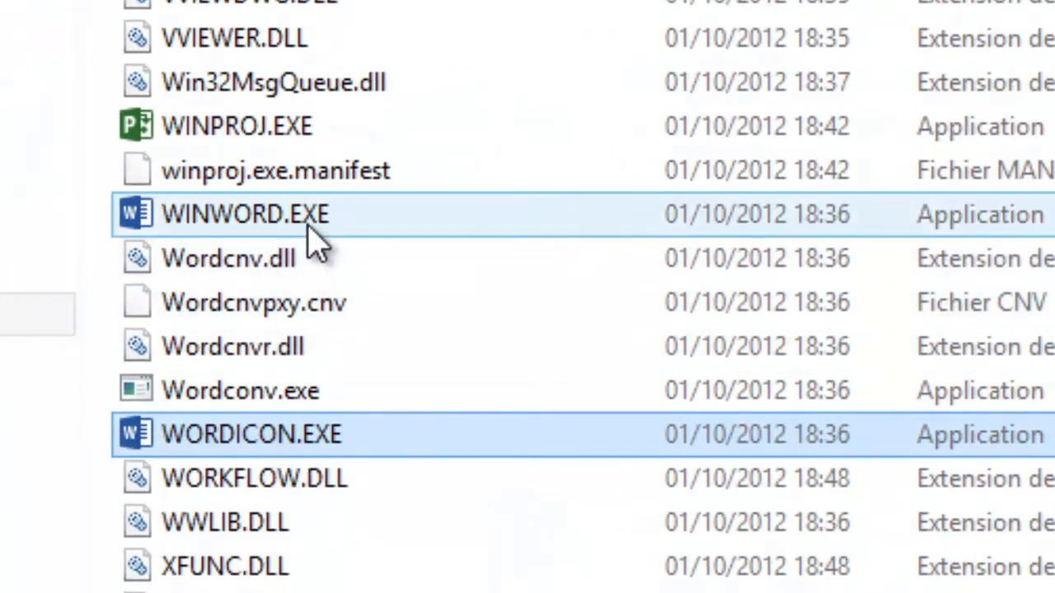
left_click(310, 224)
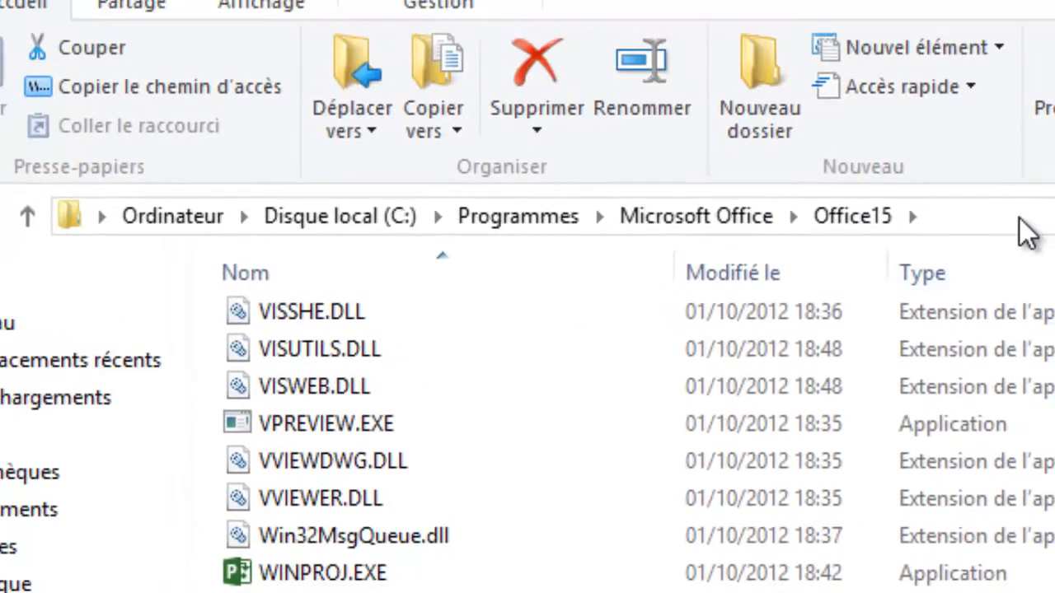
Extend the Office15 folder path into the full executable path C:\Program Files\Microsoft Office\Office15\WINWORD.EXE.
left_click(1020, 220)
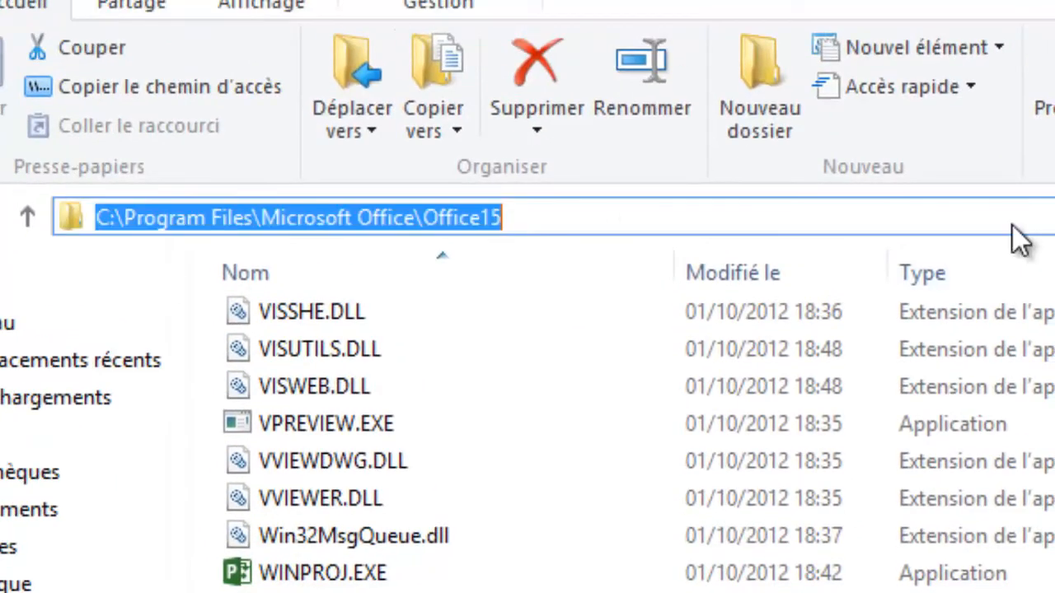
left_click(643, 223)
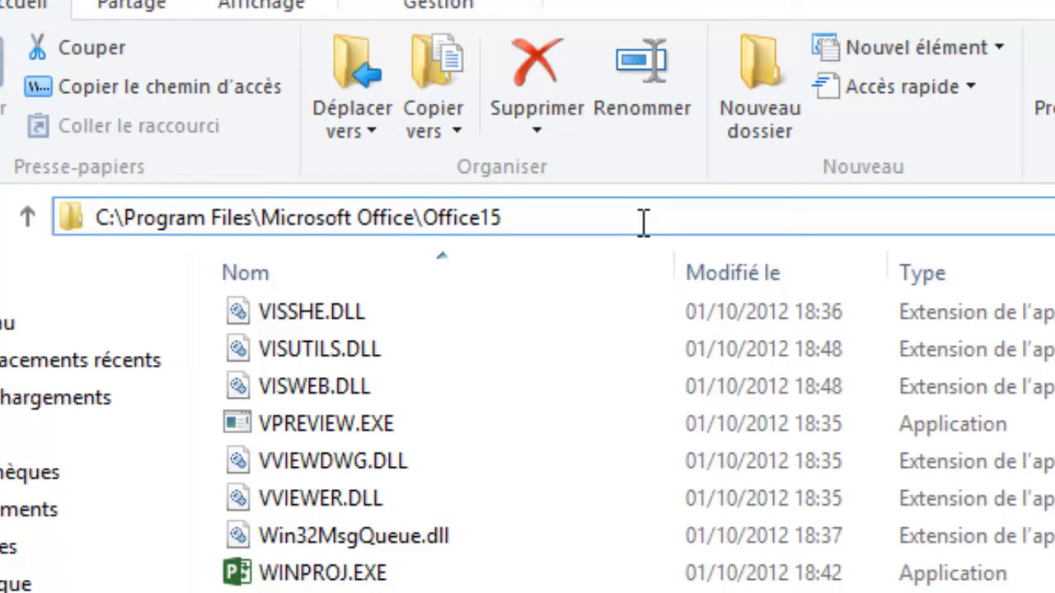
type("\\")
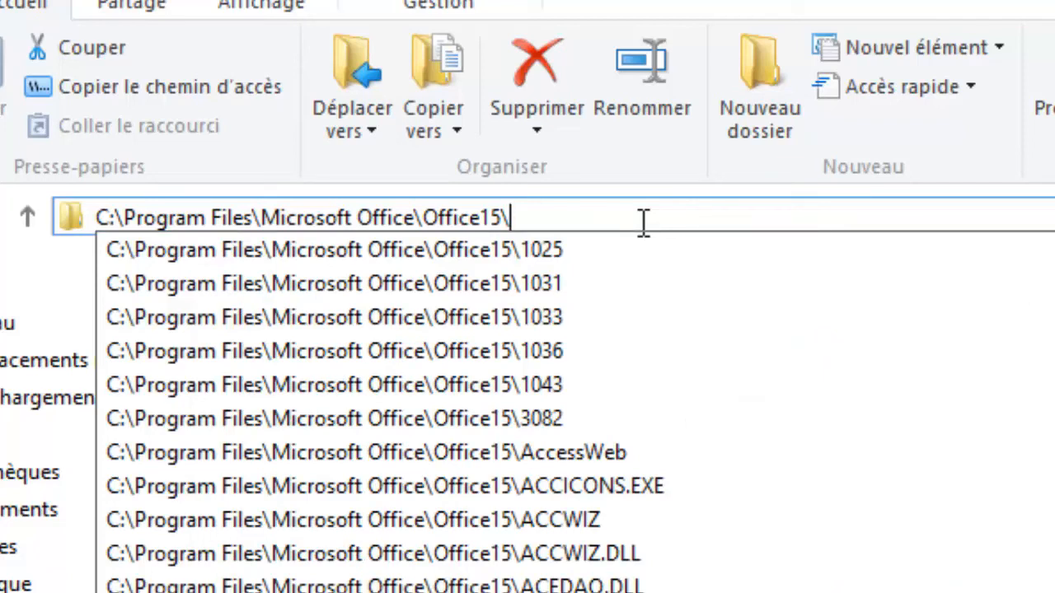
type("W")
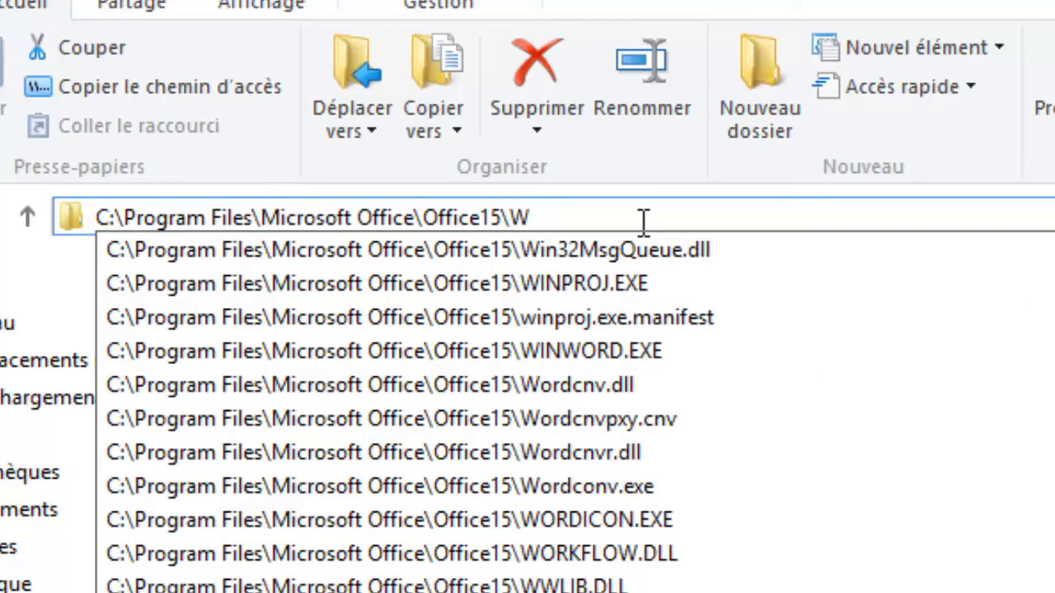
type("ORD")
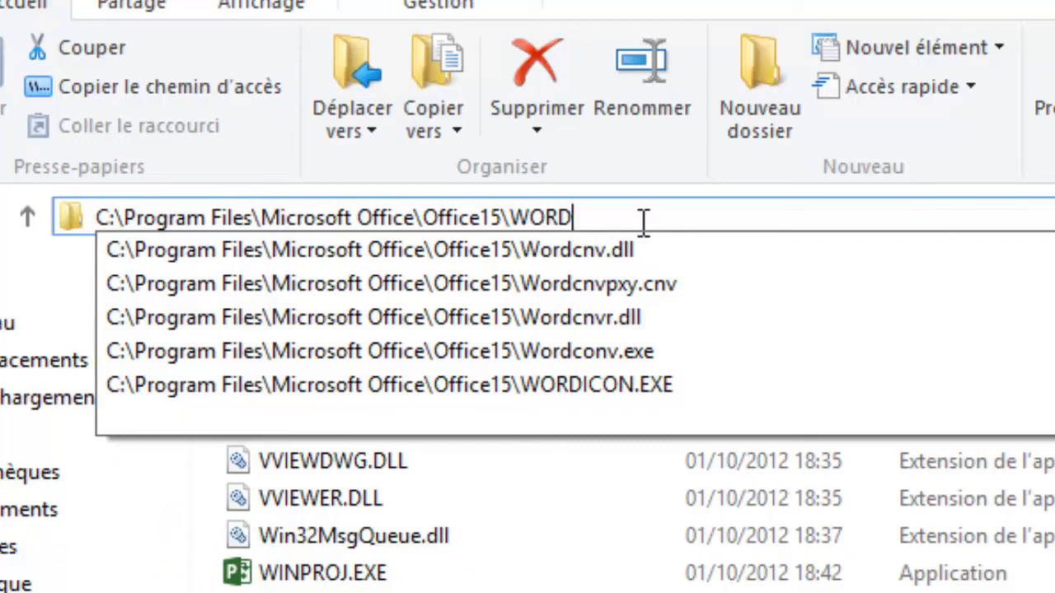
key("BackSpace")
key("BackSpace")
key("BackSpace")
type("I")
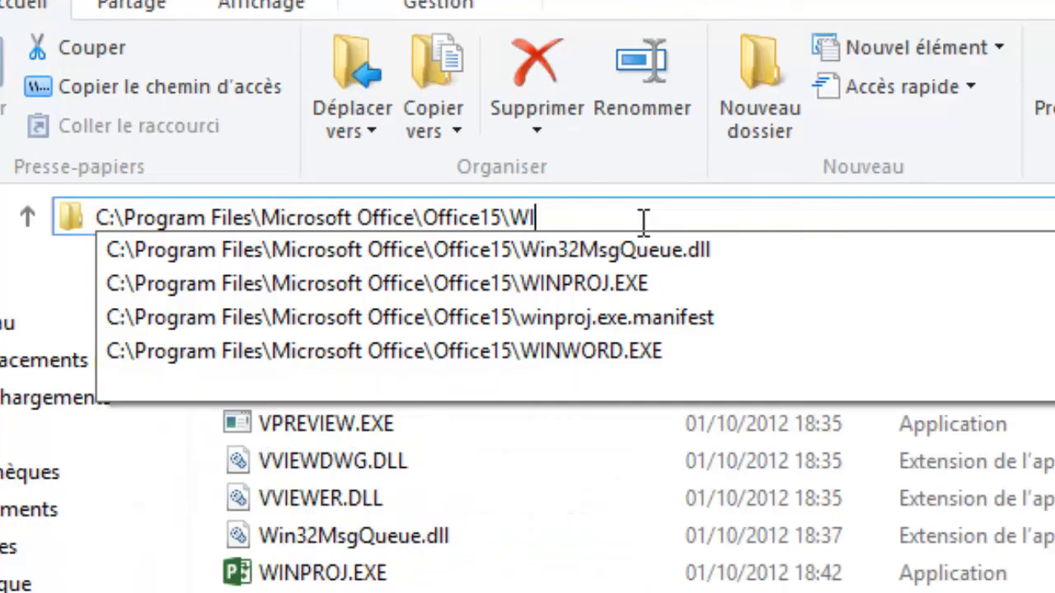
type("NWORD")
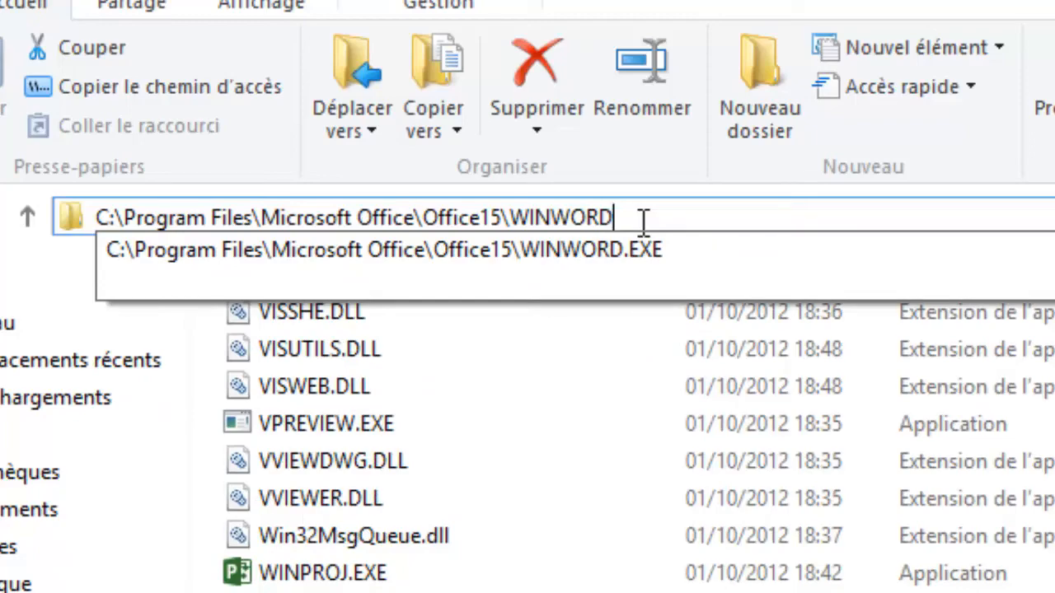
type(".EXE")
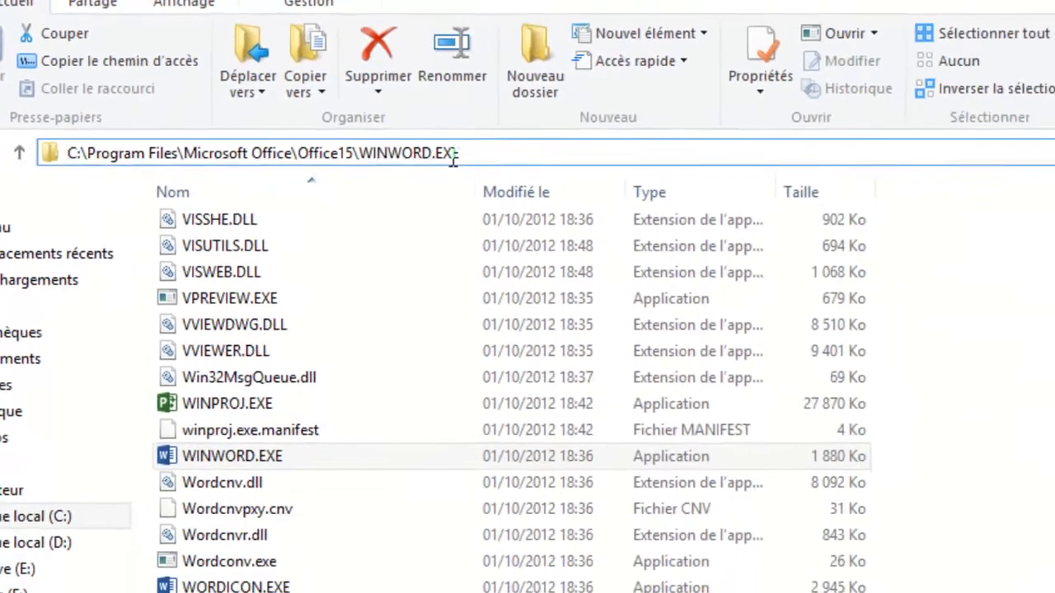
Copy the full path and set the Mword command key's default value to C:\Program Files\Microsoft Office\Office15\WINWORD.EXE in the Registry Editor.
left_click(217, 457)
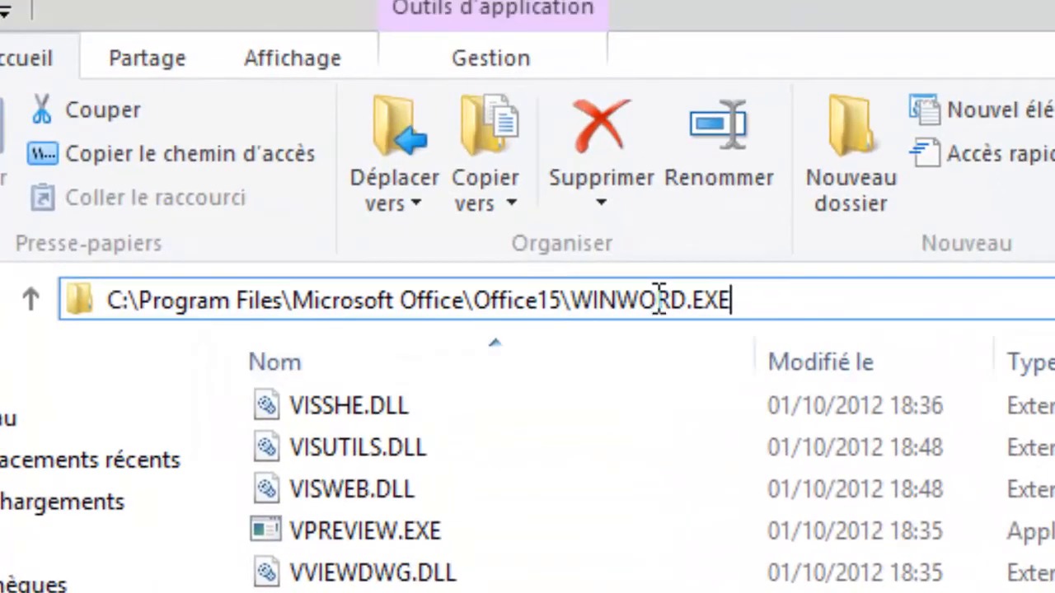
left_click_drag(695, 145, 76, 123)
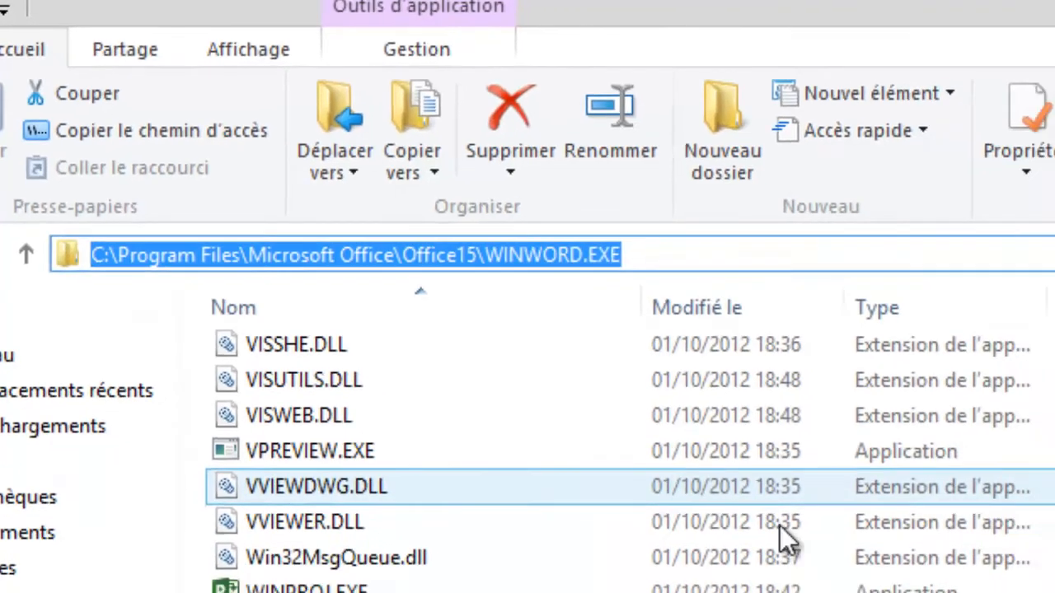
left_click(1039, 434)
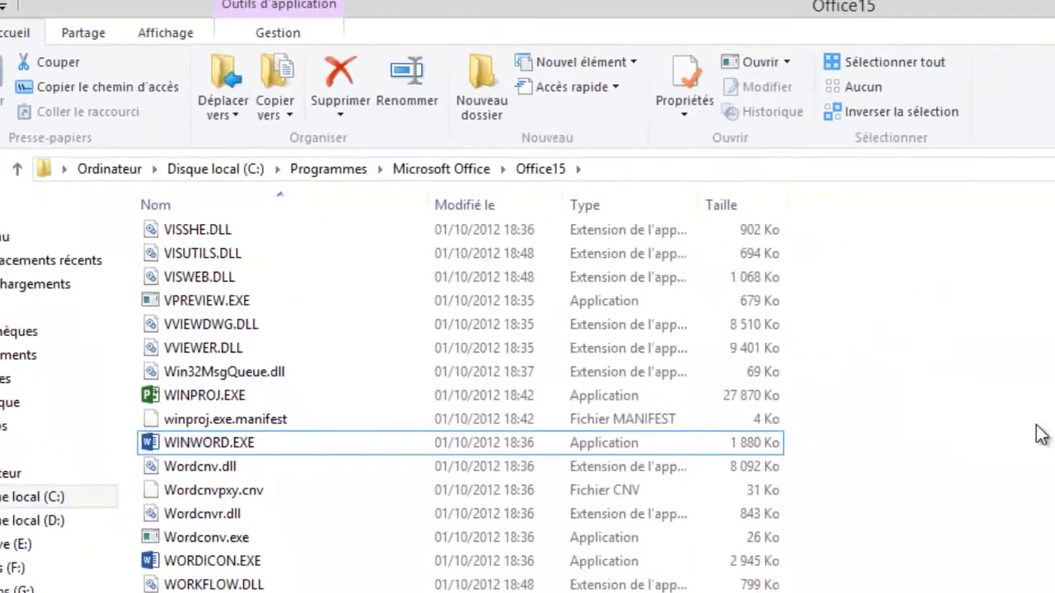
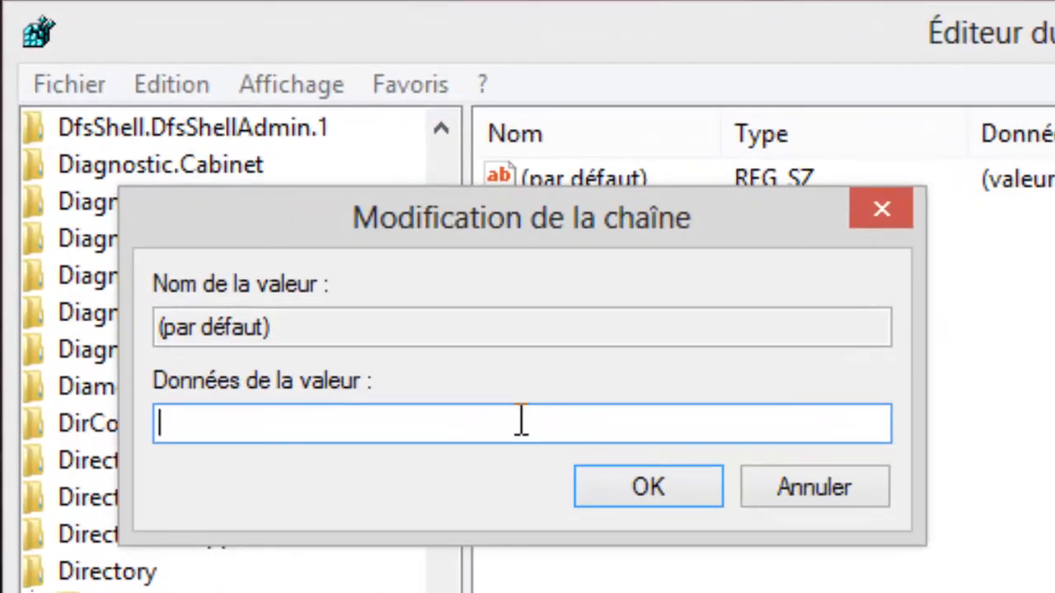
type("C:\\Program Files\\Microsoft Office\\Office15\\WINWORD.EXE")
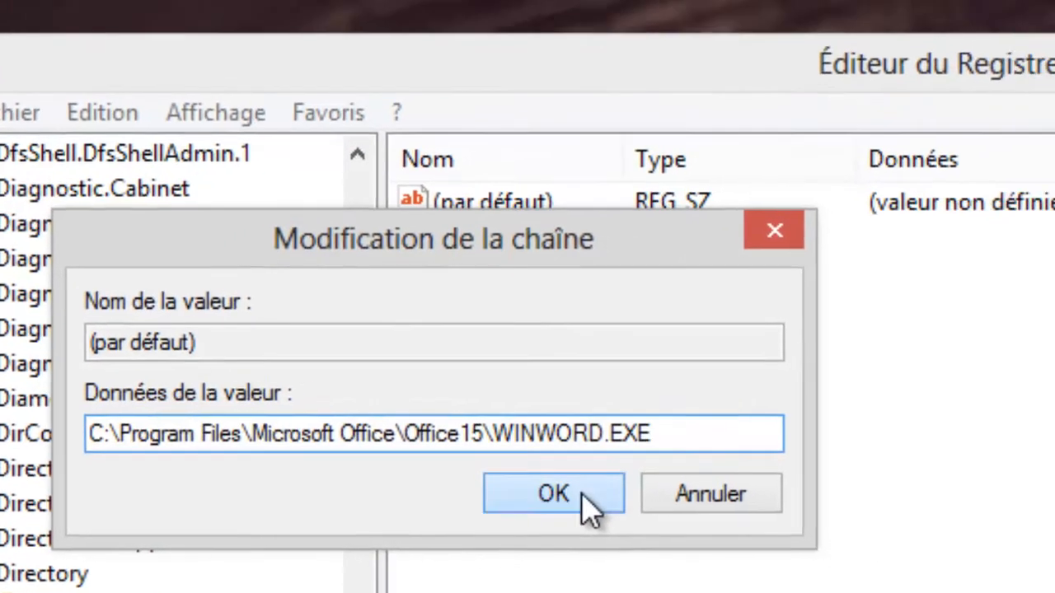
left_click(584, 494)
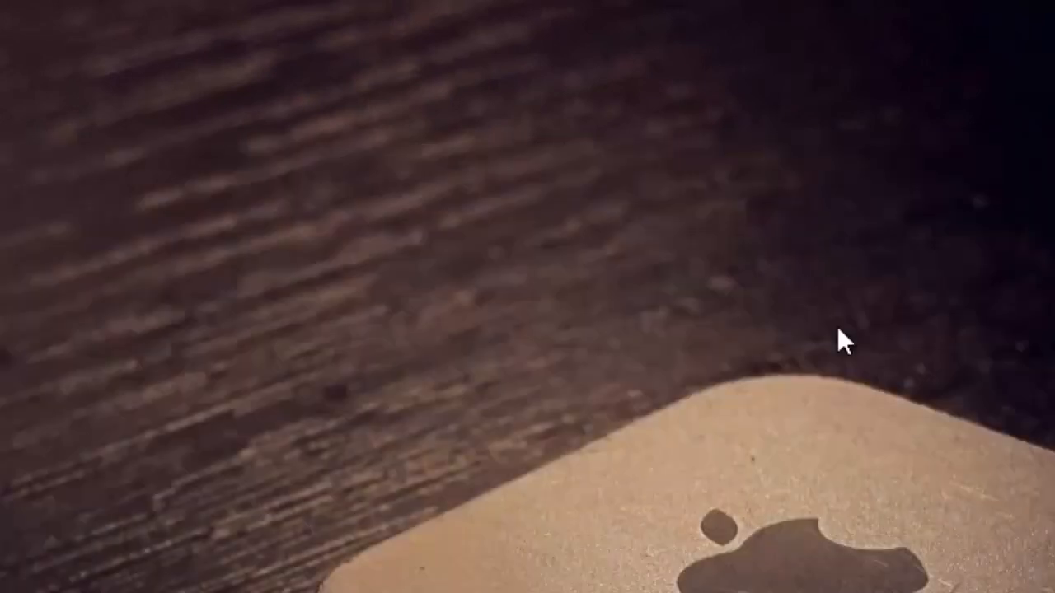
Test the new desktop context menu entry by launching Word from it and creating a blank document.
right_click(122, 174)
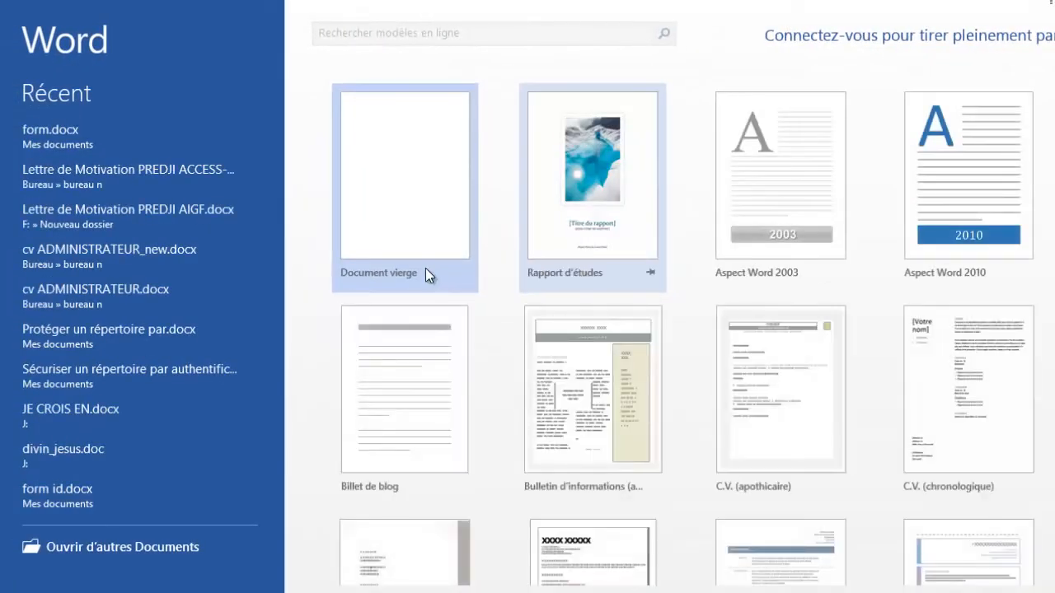
left_click(415, 204)
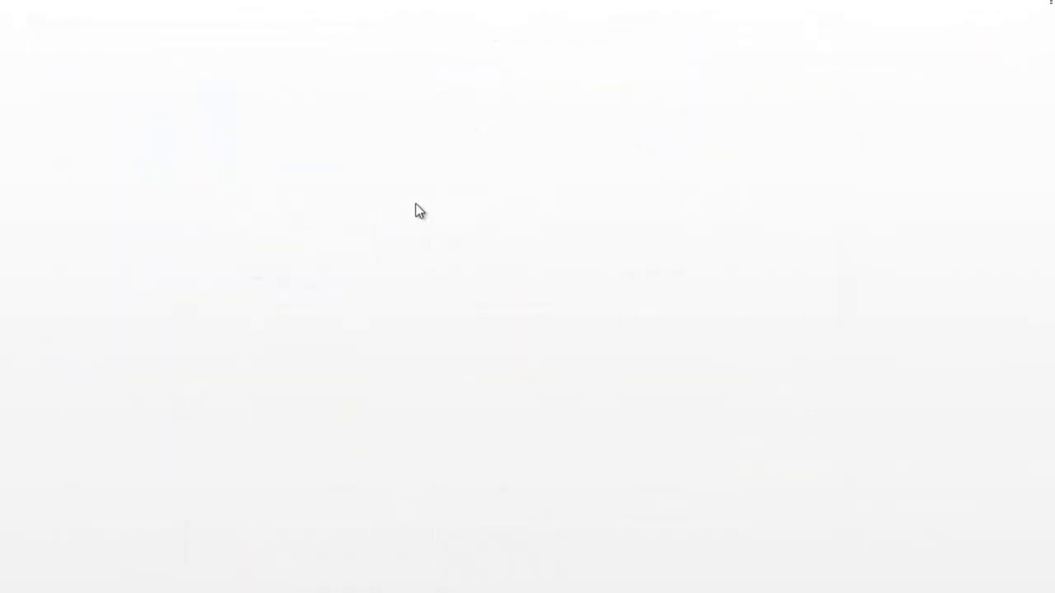